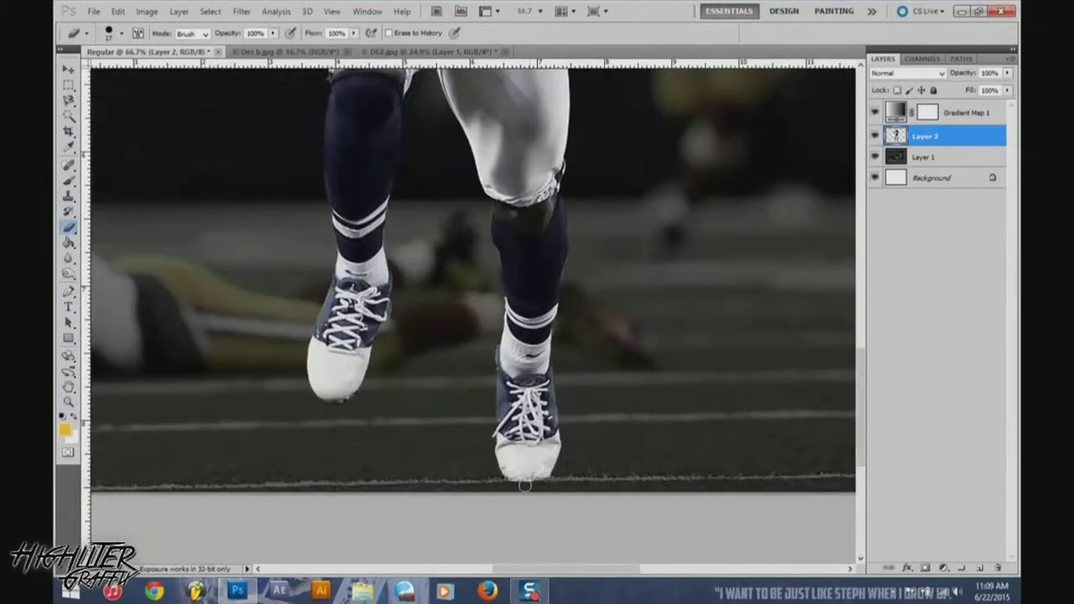
- Fit the whole poster on screen and bring up the Open dialog on the Effects folder
key(z)
key(ctrl+0)
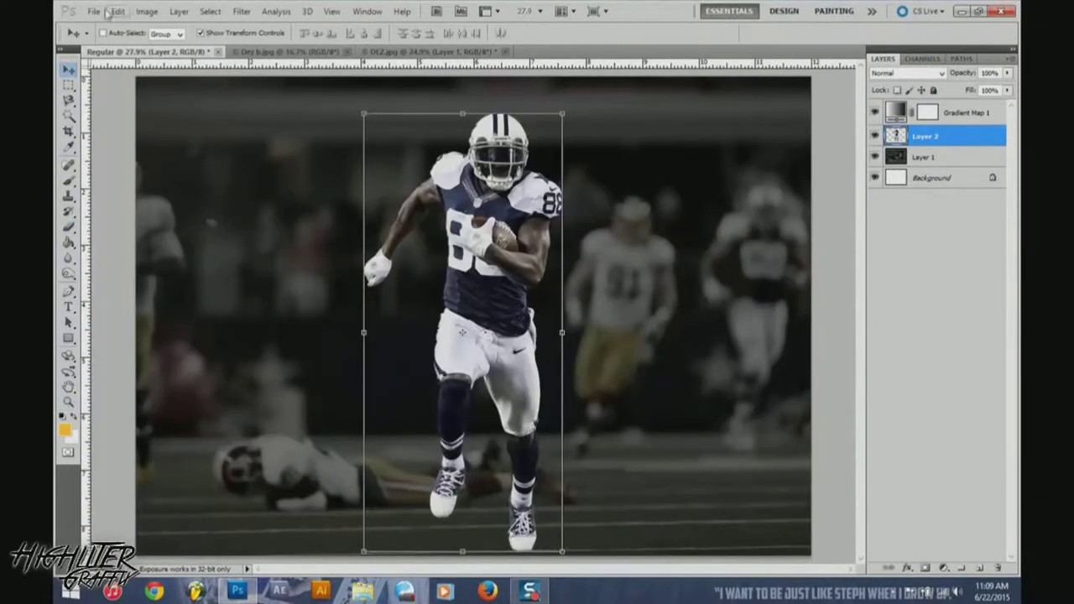
key(ctrl+o)
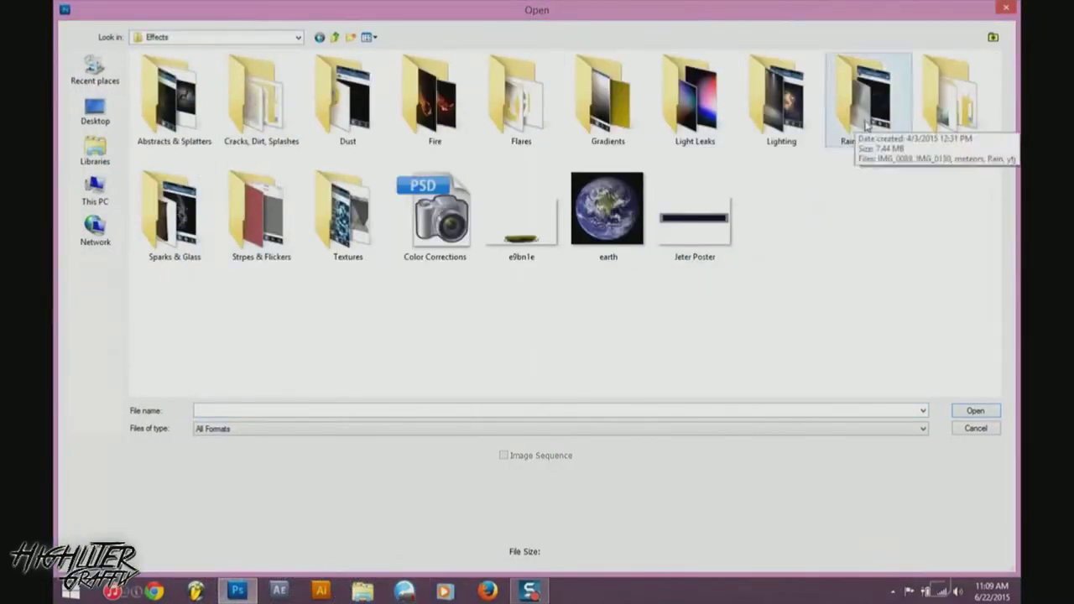
- Open two smoke images from the Smoke folder
double_click(951, 95)
click(237, 197)
shift+click(165, 197)
key(Return)
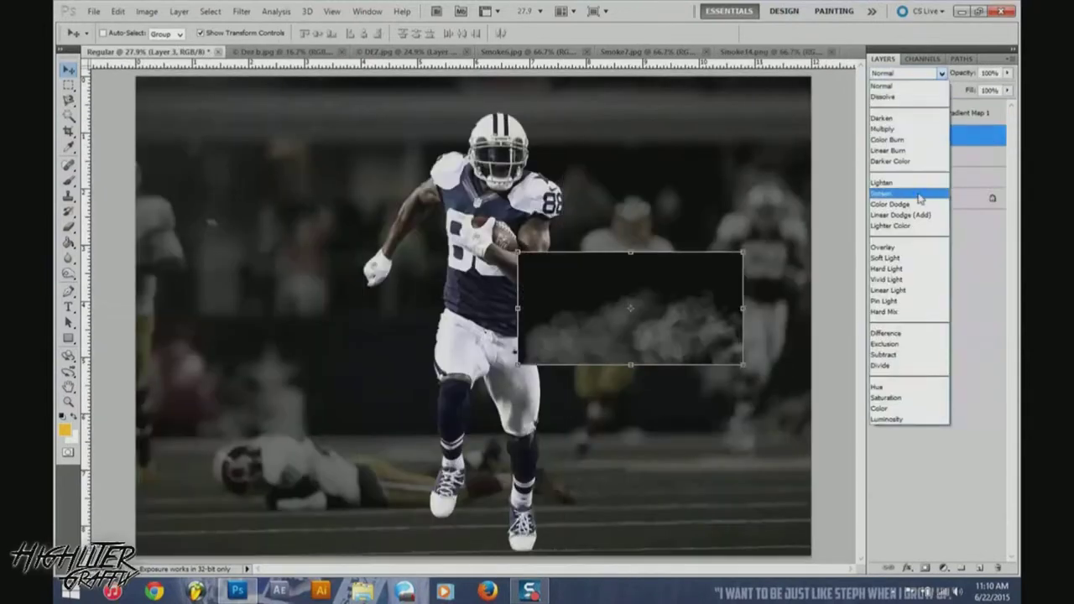
- Set the smoke layer to Screen and place a shifted duplicate near the player's feet
click(919, 195)
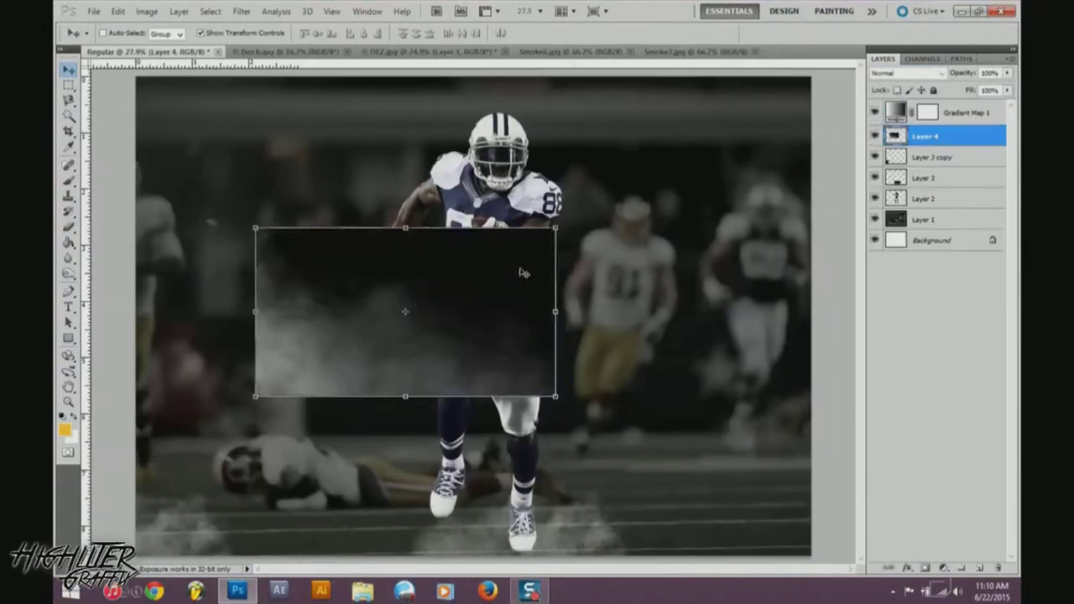
click(906, 73)
click(906, 201)
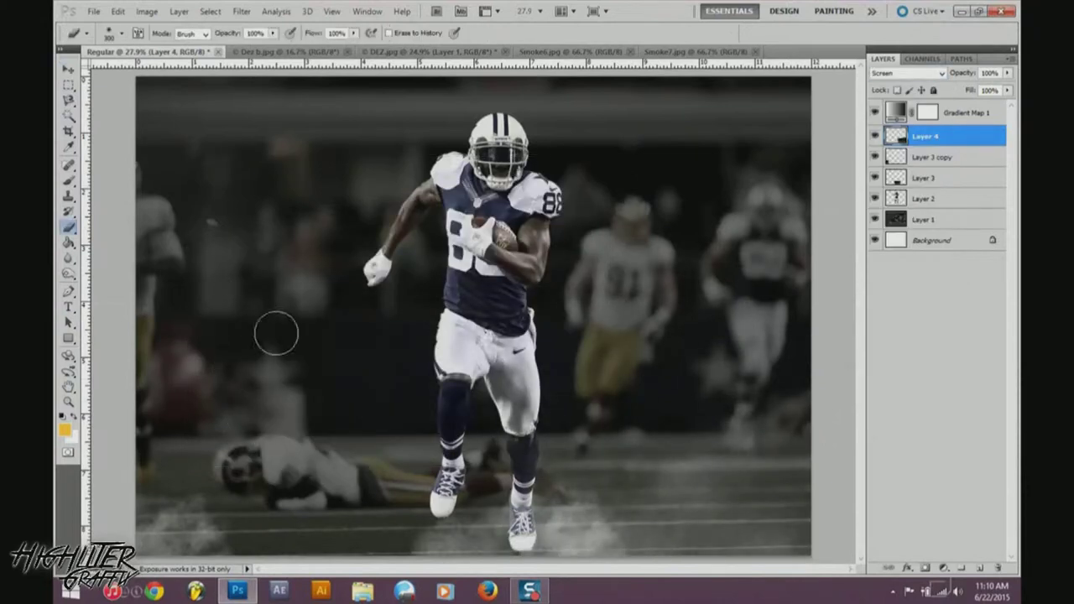
key(v)
key(ctrl+j)
drag(654, 503, 436, 520)
- Erase the smoke's hard edges and bring Smoke7 in as a column left of the player
click(923, 198)
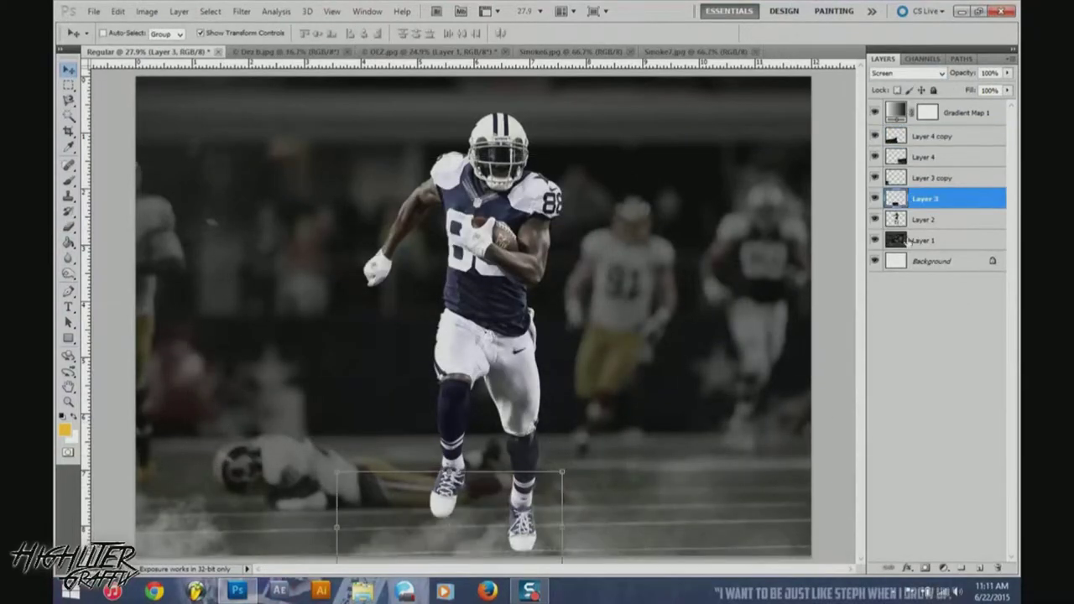
key(e)
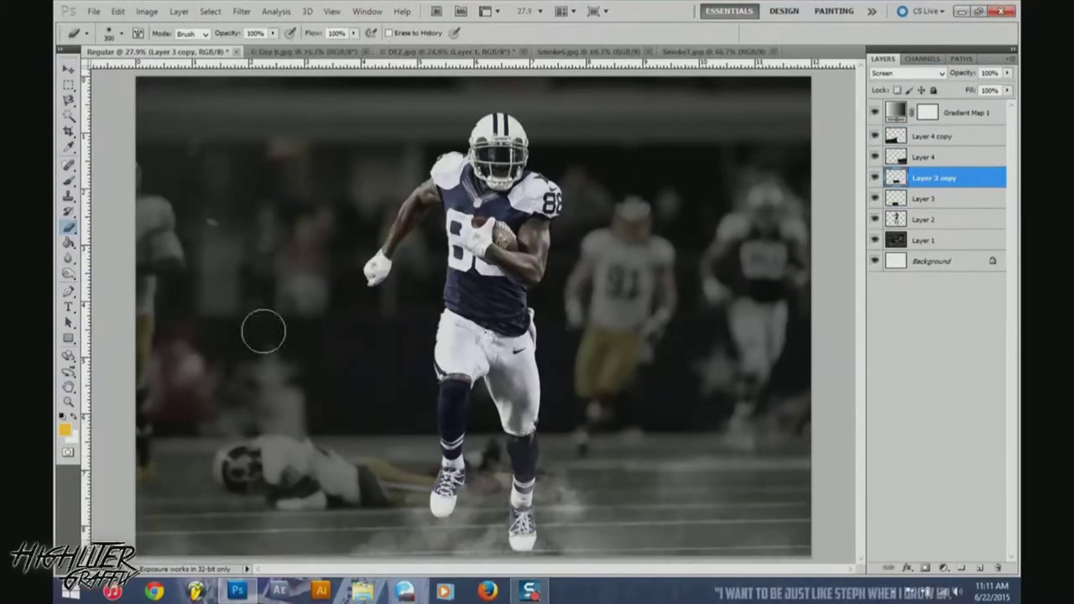
click(713, 52)
drag(469, 318, 160, 52)
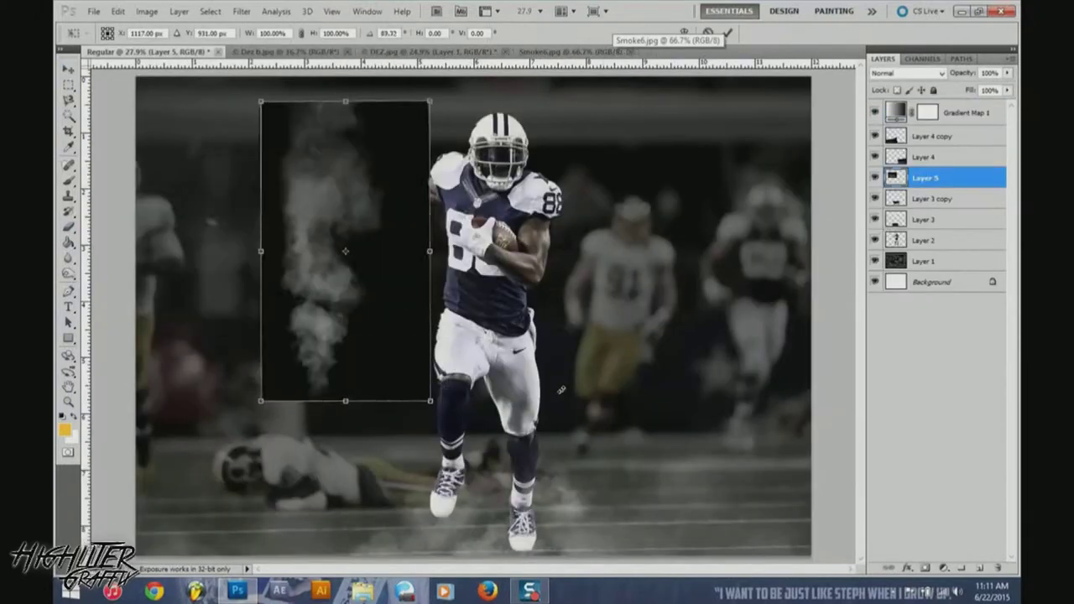
- Move the smoke column behind the player, duplicate it, and rename the player layer 'Dex'
mouse_move(184, 190)
mouse_down()
mouse_move(369, 216)
mouse_move(483, 216)
mouse_up()
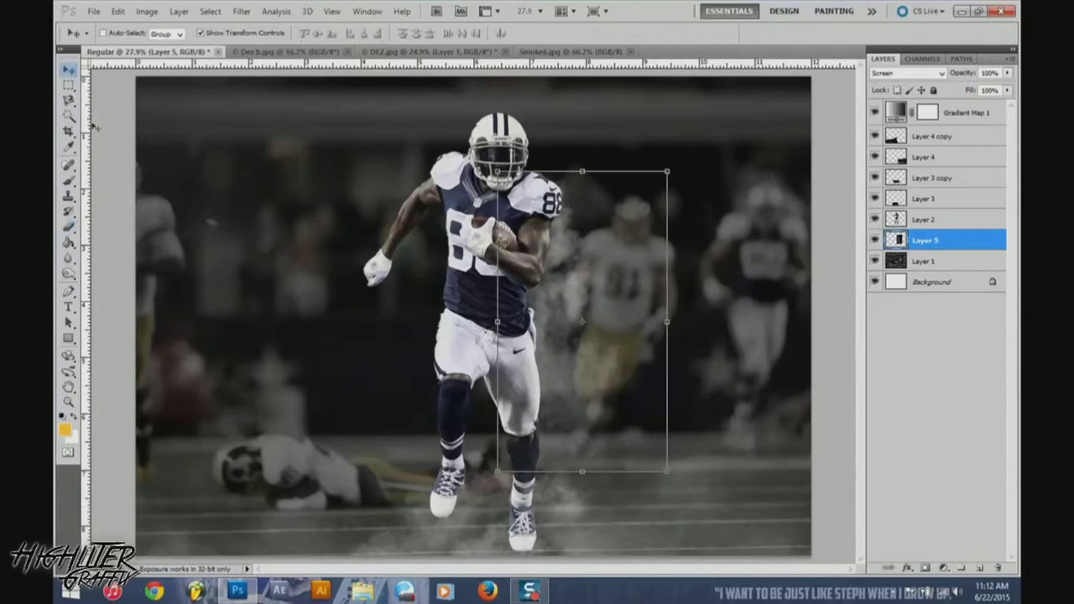
key(ctrl+j)
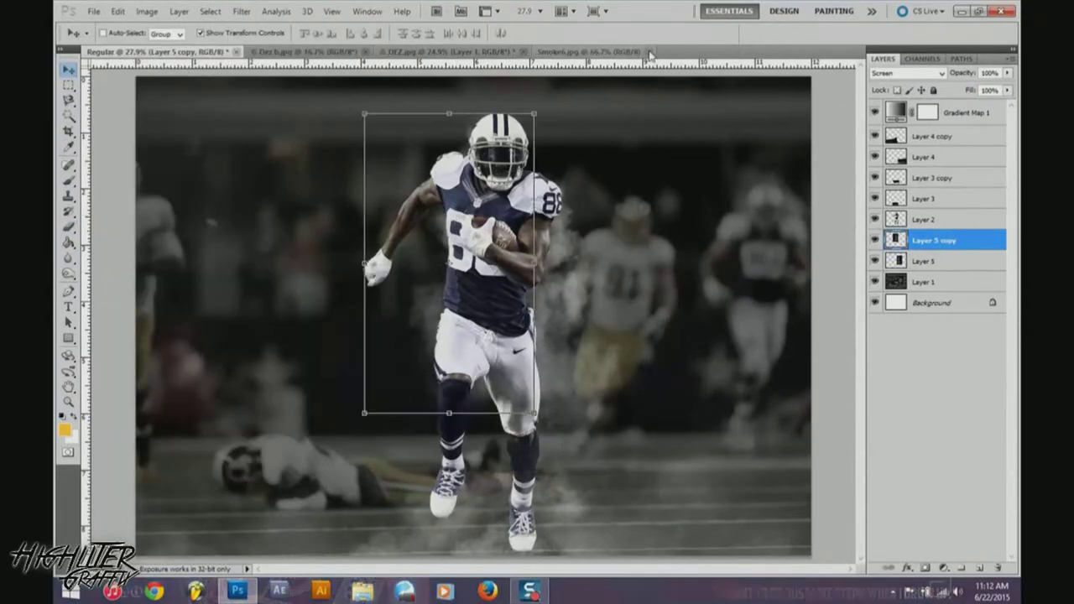
right_click(943, 217)
click(952, 220)
text(Dex)
key(Return)
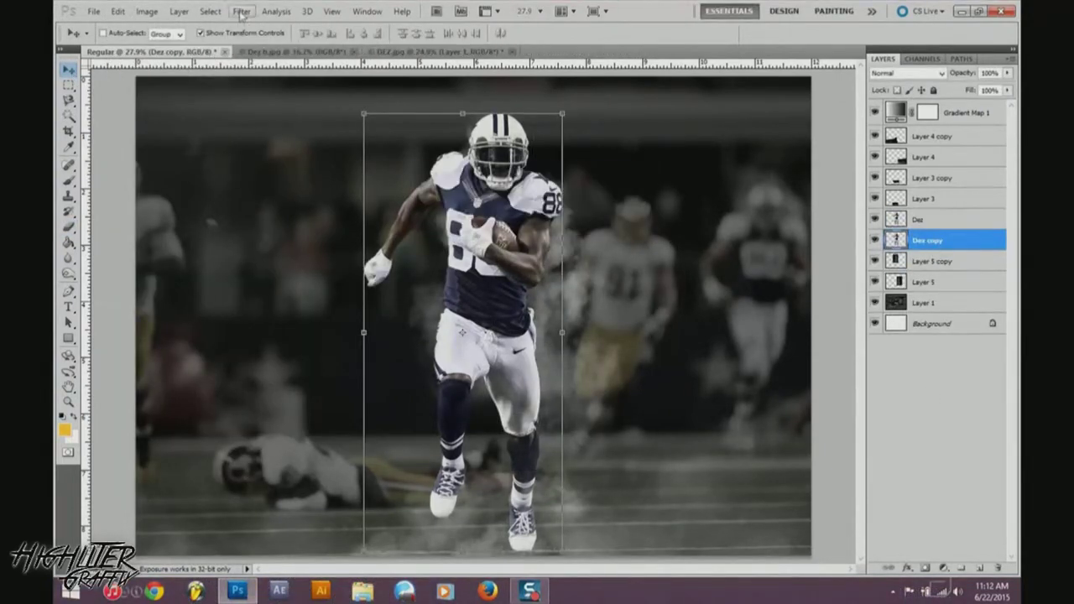
- Apply Motion Blur to the player copy and duplicate the blurred layer
key(ctrl+alt+f)
key(Return)
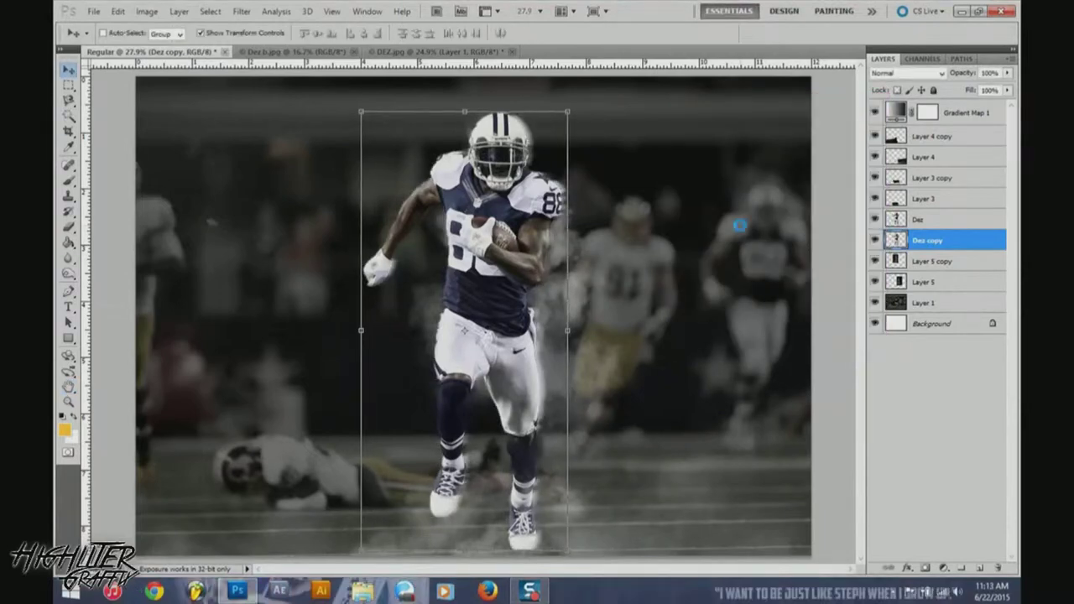
key(ctrl+j)
- Apply Glowing Edges to the player copy with increased edge width, brightness and smoothness
click(241, 11)
click(484, 299)
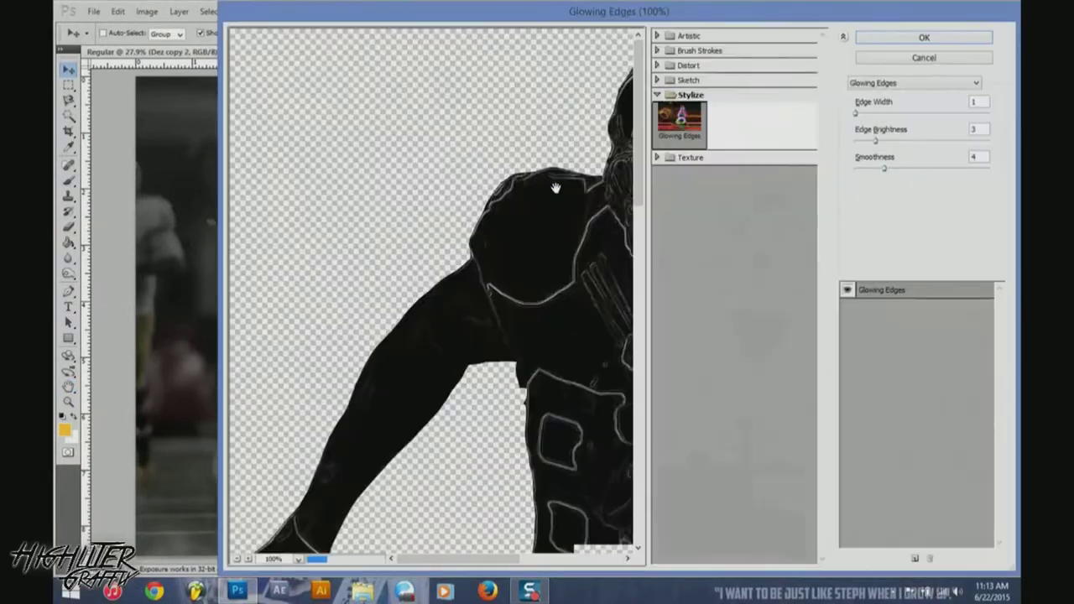
click(298, 558)
click(301, 542)
mouse_move(856, 111)
mouse_down()
mouse_move(888, 140)
mouse_move(864, 170)
mouse_up()
key(Return)
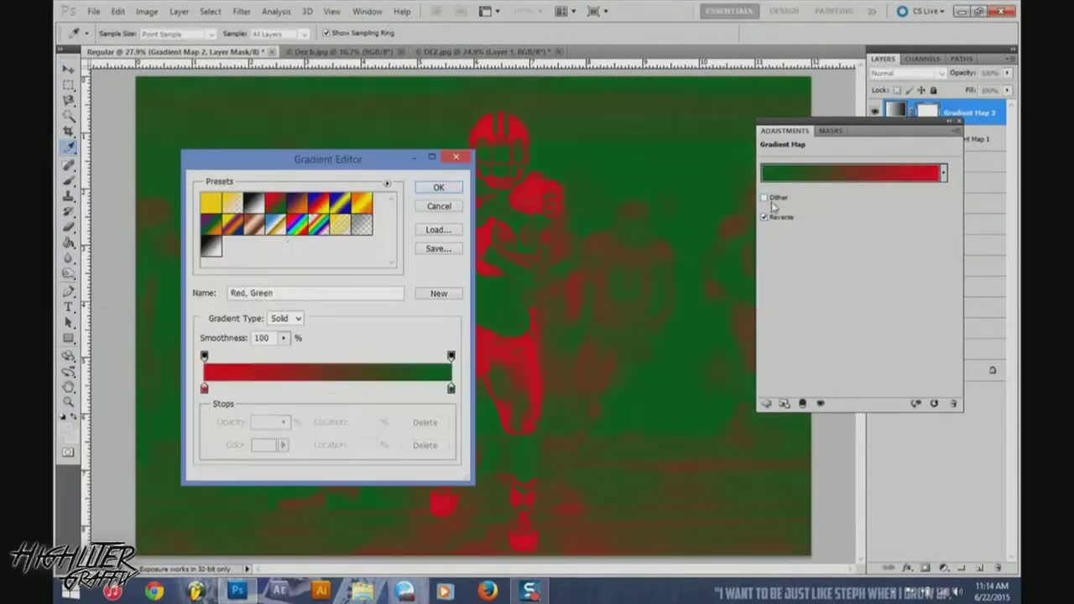
- Add a Violet, Orange Gradient Map in Overlay mode at 56% fill
click(249, 224)
click(298, 206)
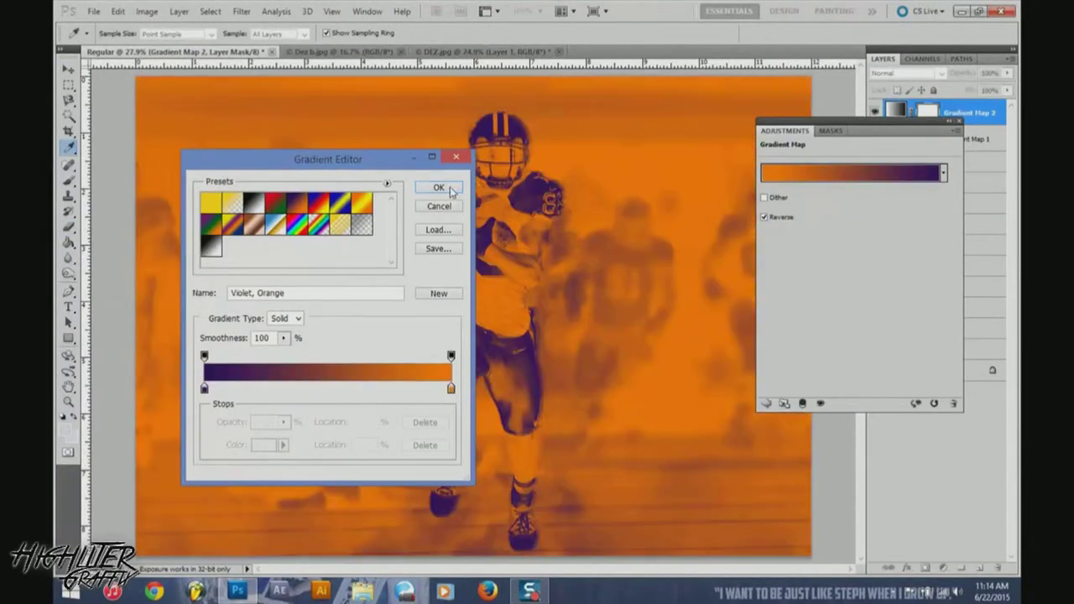
click(438, 186)
key(shift+alt+o)
key(shift+5)
key(shift+6)
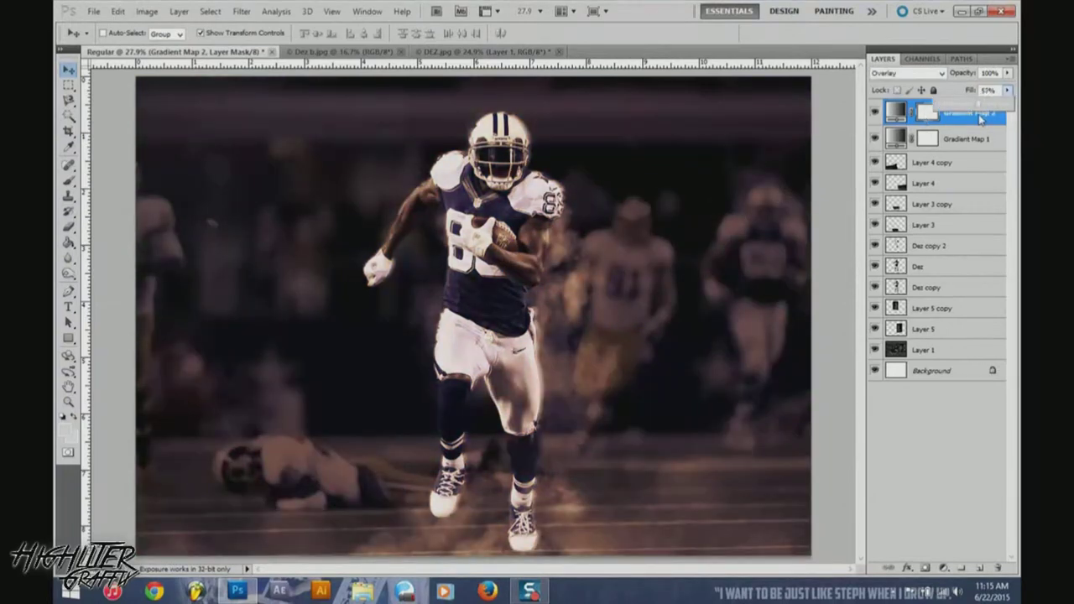
- Browse the Open dialog to the Cracks, Dirt, Splashes folder
key(ctrl+o)
click(168, 240)
double_click(251, 95)
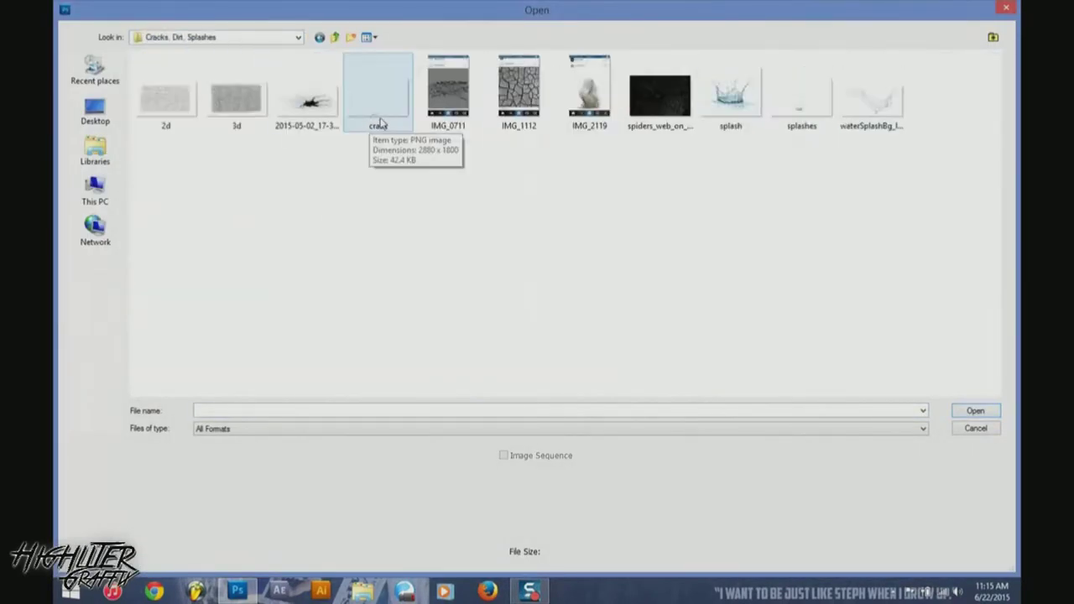
- Place the crack texture in Multiply mode lower in the stack and shrink the brush to 100 pixels
double_click(384, 91)
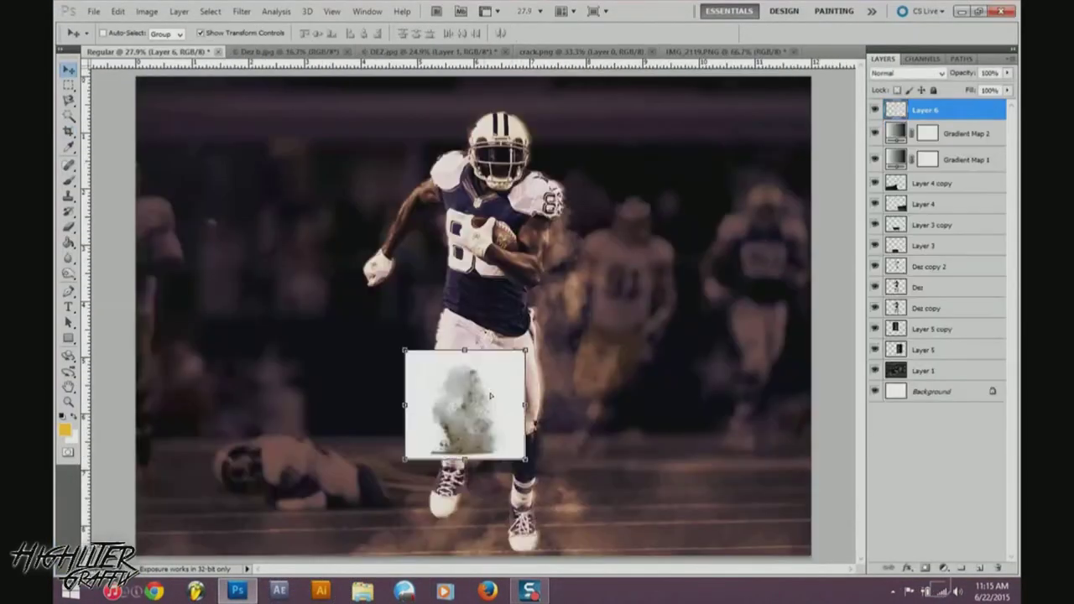
key(Return)
key(shift+alt+m)
key(ctrl+bracketleft)
key(ctrl+bracketleft)
key(ctrl+bracketleft)
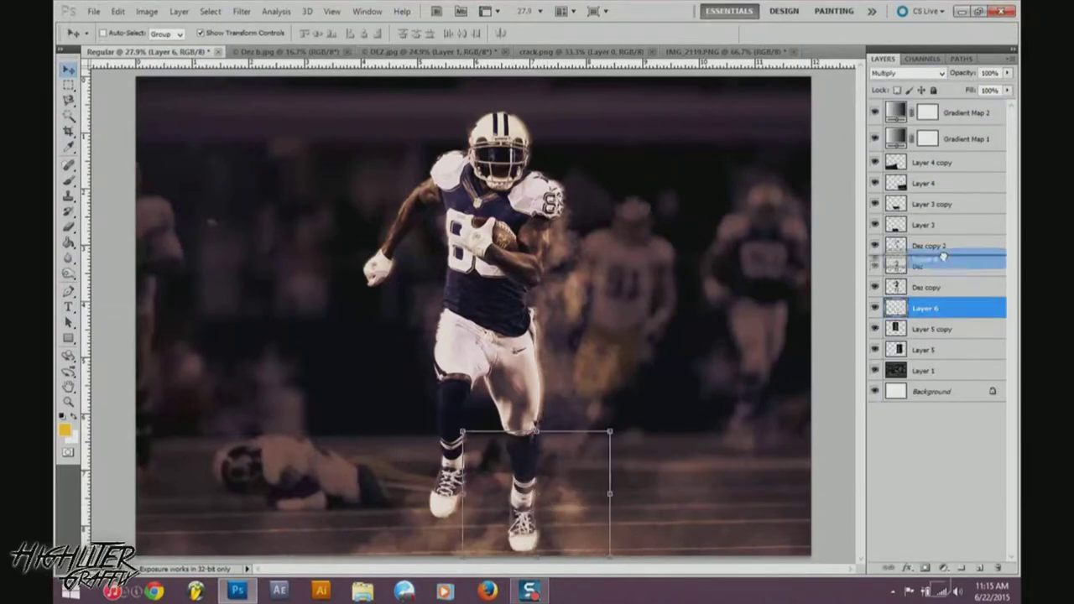
click(115, 33)
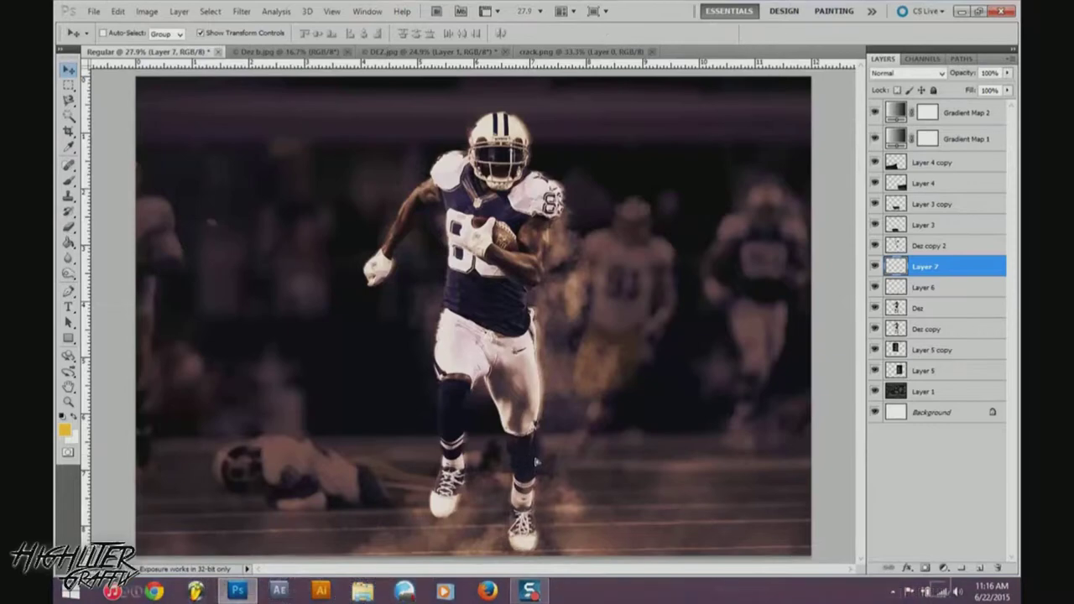
- Select four Dust images, including 65hh, dust-particles and rm7u5645, in the Open dialog
key(ctrl+o)
double_click(350, 94)
click(378, 94)
ctrl+click(660, 94)
ctrl+click(943, 197)
scroll(451, 333, down, 1)
ctrl+click(589, 262)
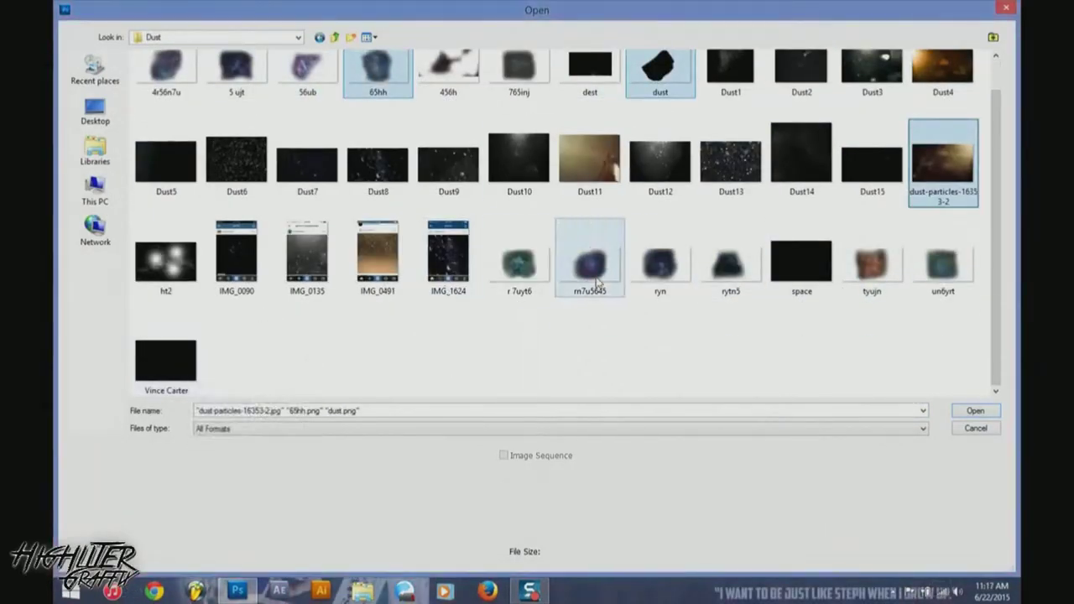
- Open the dust images, position the glow over the player's torso and duplicate it
key(Return)
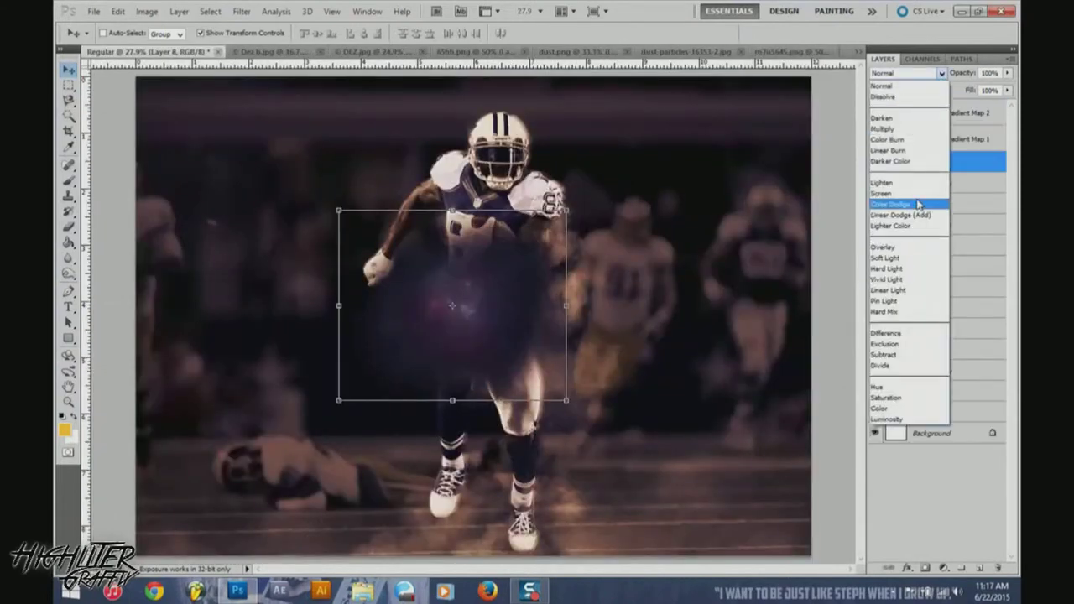
drag(536, 151, 486, 209)
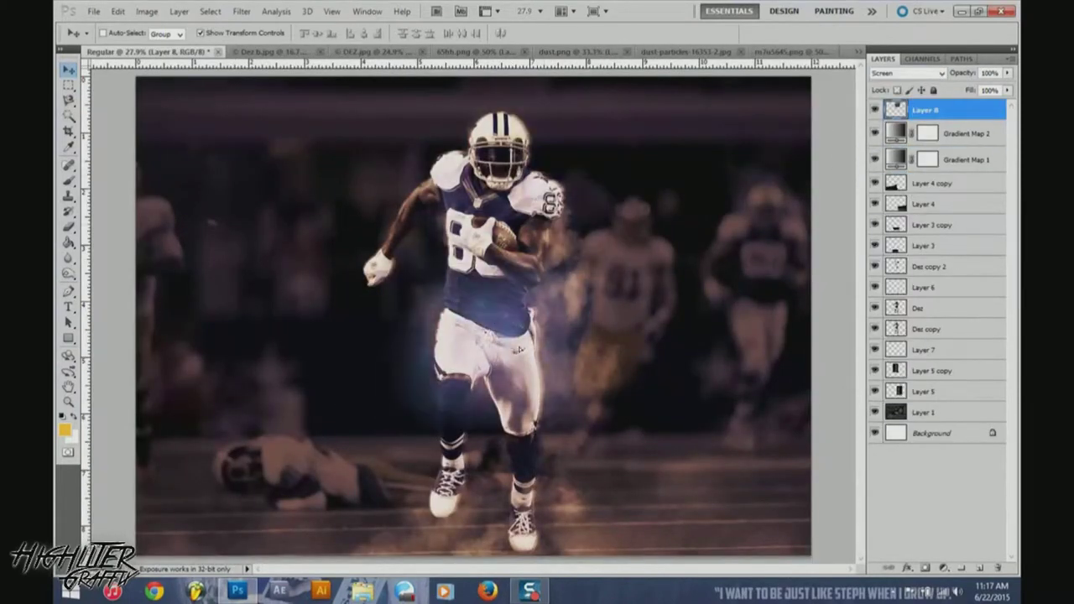
key(ctrl+j)
- Swap the two gradient maps and place both glow layers between them
shift+click(931, 134)
mouse_move(931, 113)
mouse_down()
mouse_move(939, 366)
mouse_move(940, 113)
mouse_up()
drag(947, 154, 948, 196)
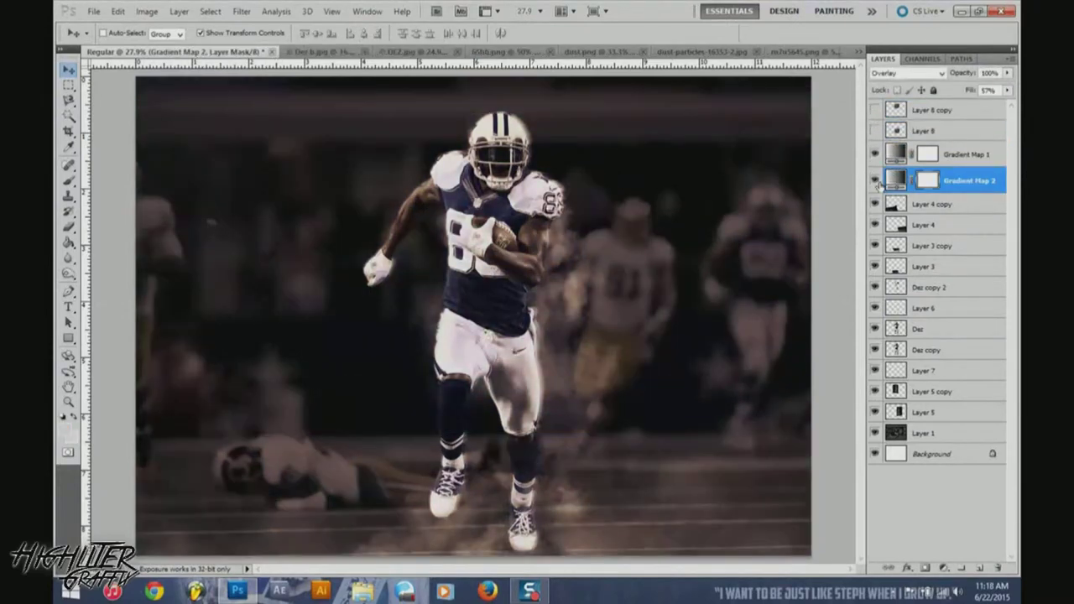
drag(874, 110, 874, 131)
drag(931, 122, 930, 157)
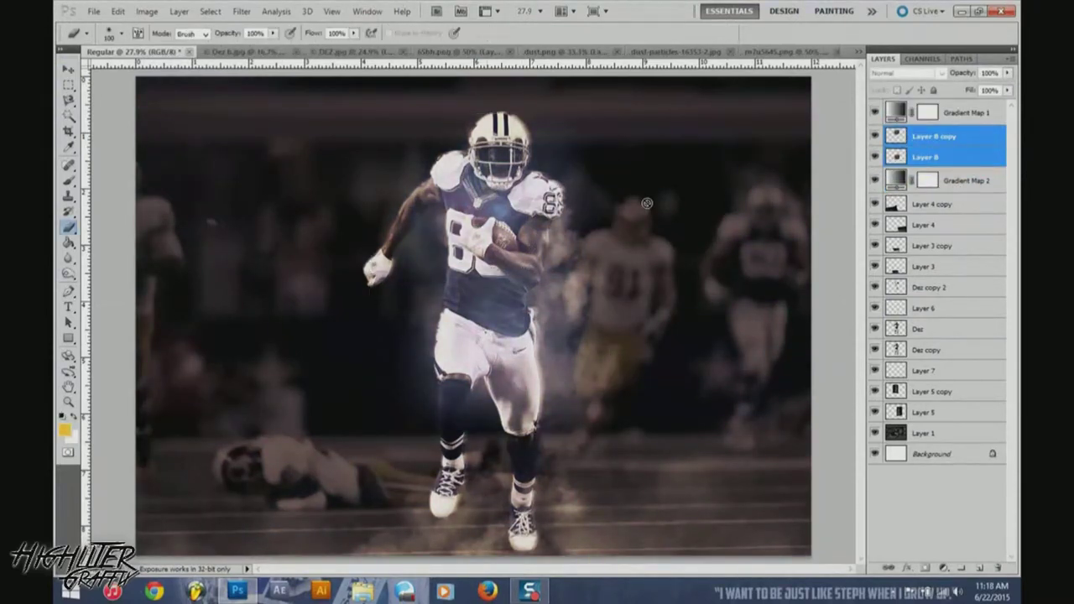
- Paste the dust-particles image into the poster, scale it lower-left and erase its hard edges
click(846, 56)
key(ctrl+a)
key(ctrl+c)
key(ctrl+w)
key(ctrl+v)
key(ctrl+t)
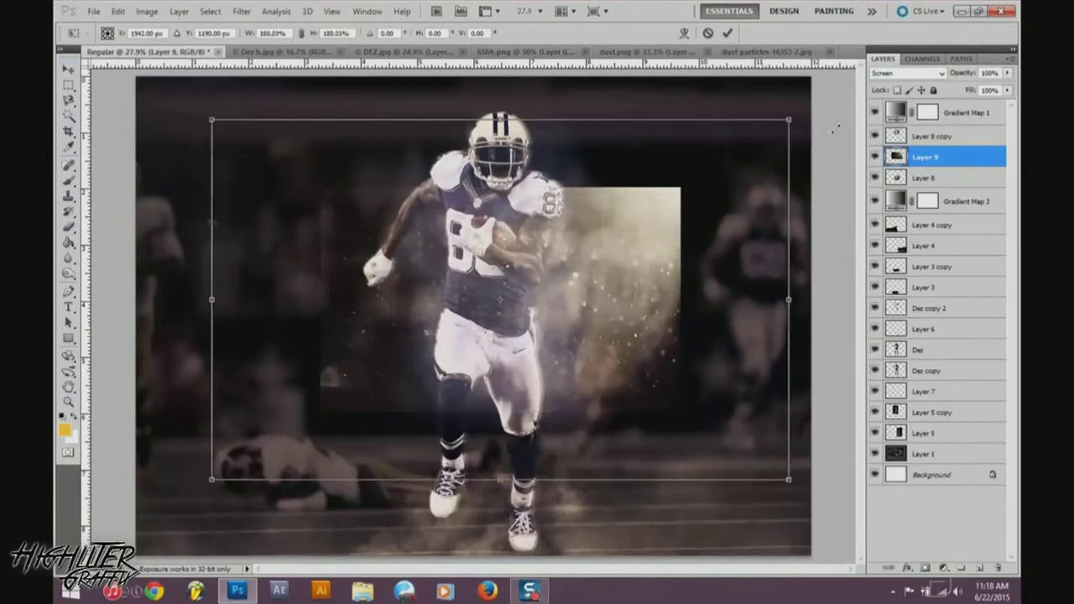
drag(835, 127, 625, 259)
key(Return)
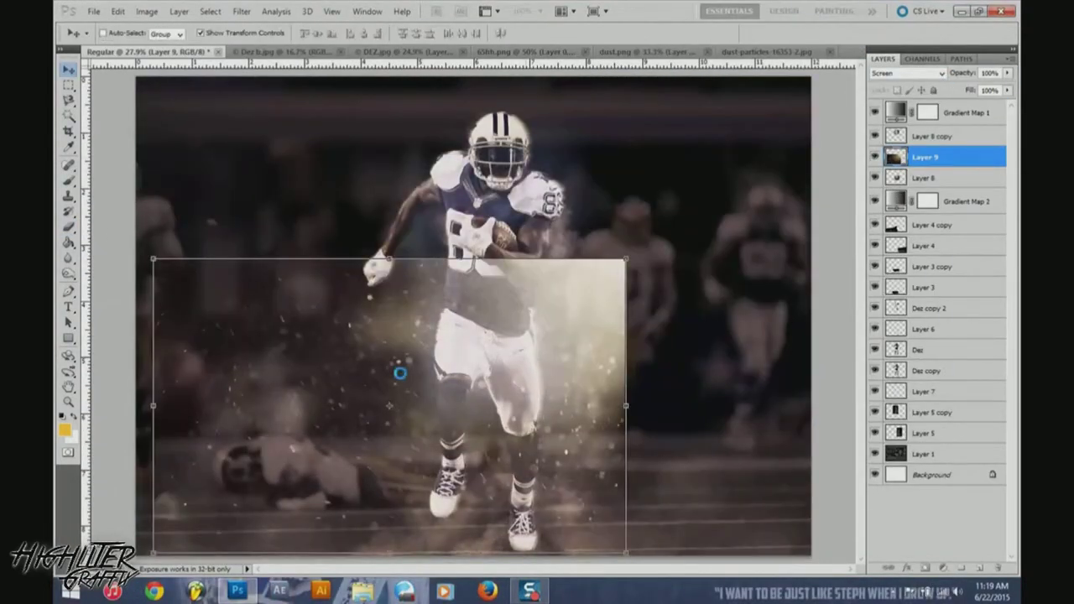
drag(423, 366, 512, 340)
mouse_move(711, 253)
mouse_down()
mouse_move(700, 434)
mouse_move(598, 491)
mouse_up()
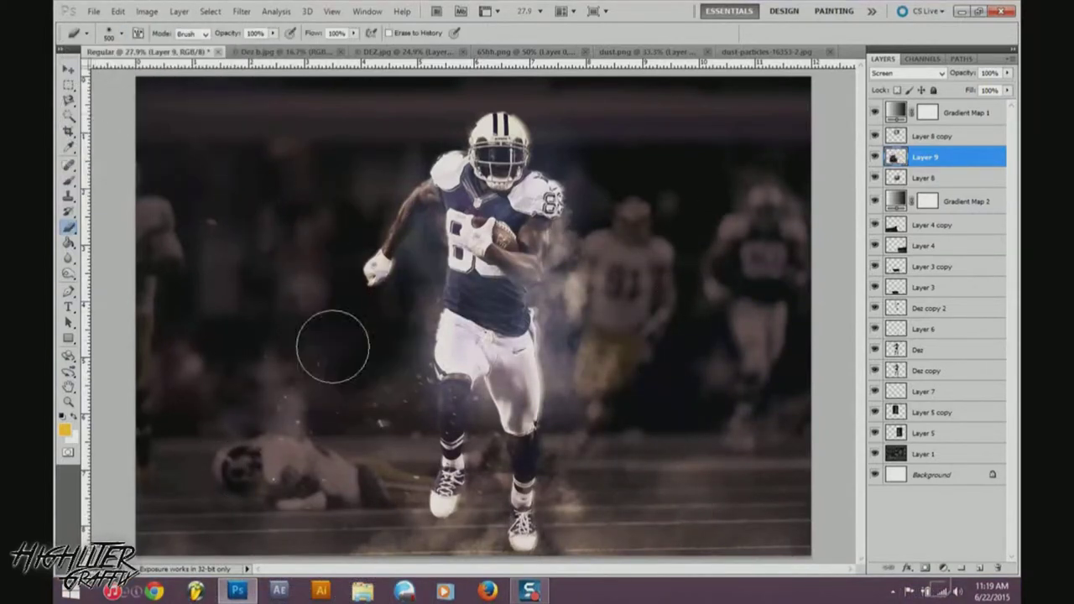
- Duplicate the dust layer, flip the copy horizontally and rotate it clockwise
key(ctrl+j)
key(v)
click(117, 11)
click(336, 415)
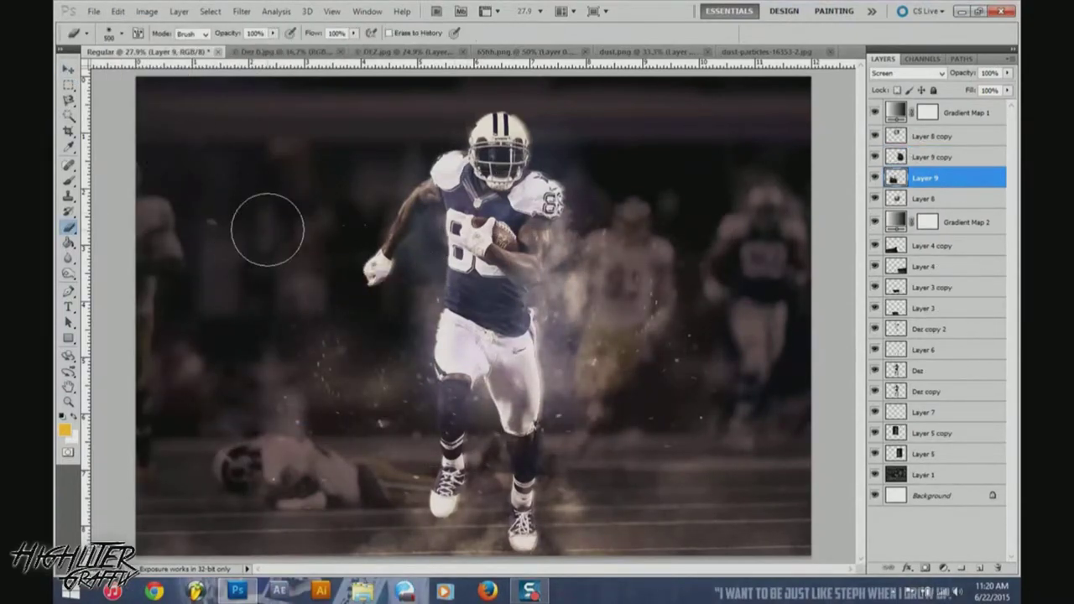
key(v)
key(ctrl+t)
drag(746, 478, 696, 537)
key(Return)
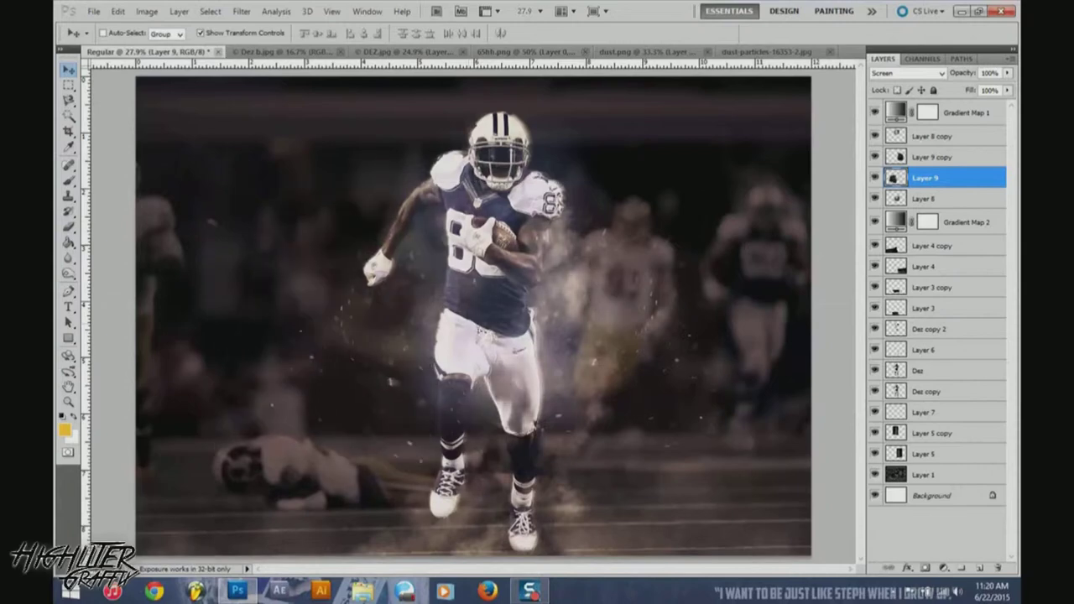
- Erase the copy's edges and duplicate the dust again at 77% fill
key(e)
key(ctrl+j)
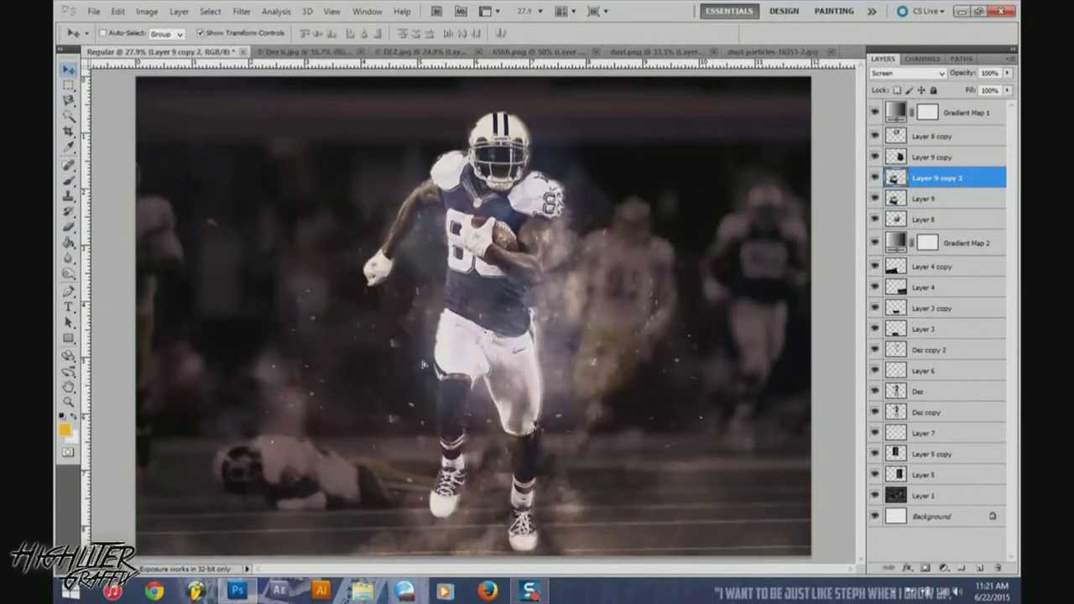
key(e)
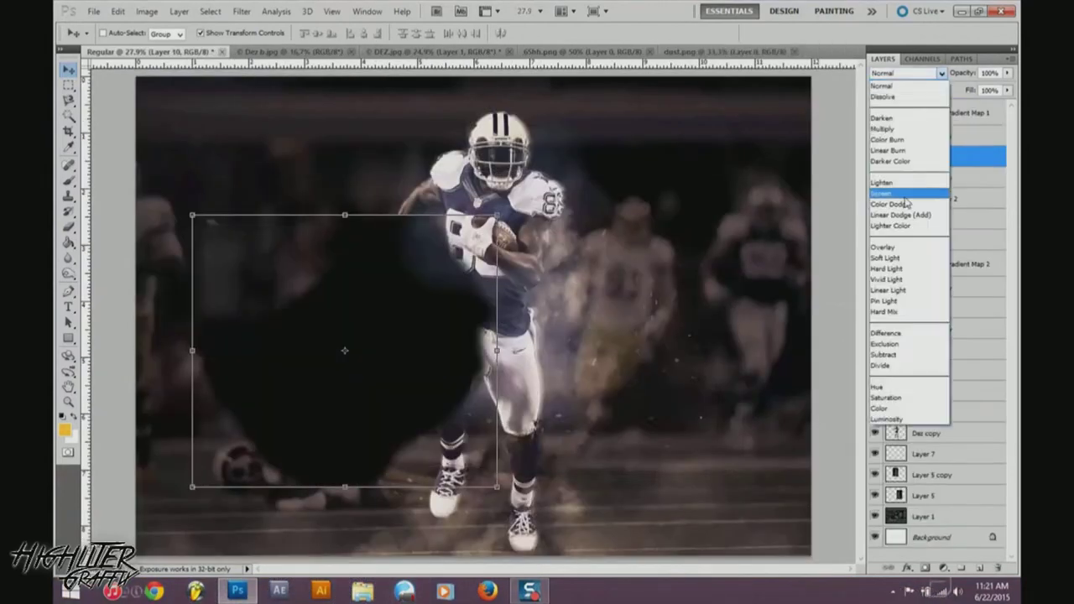
- Set the dark smoke layer to Screen and move the glow up from the feet to the legs
click(905, 194)
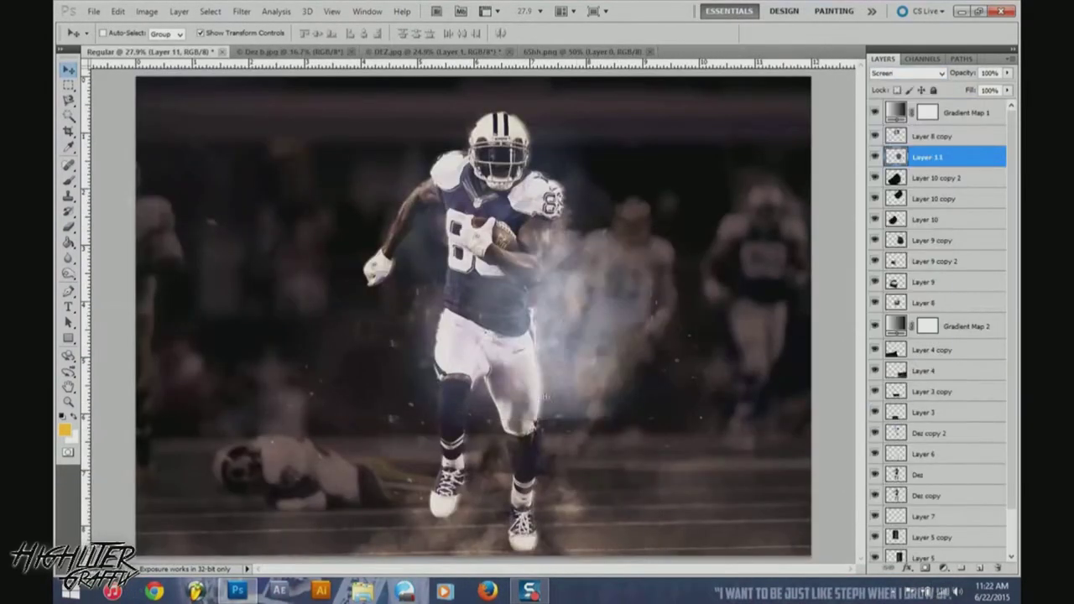
key(v)
drag(444, 470, 444, 408)
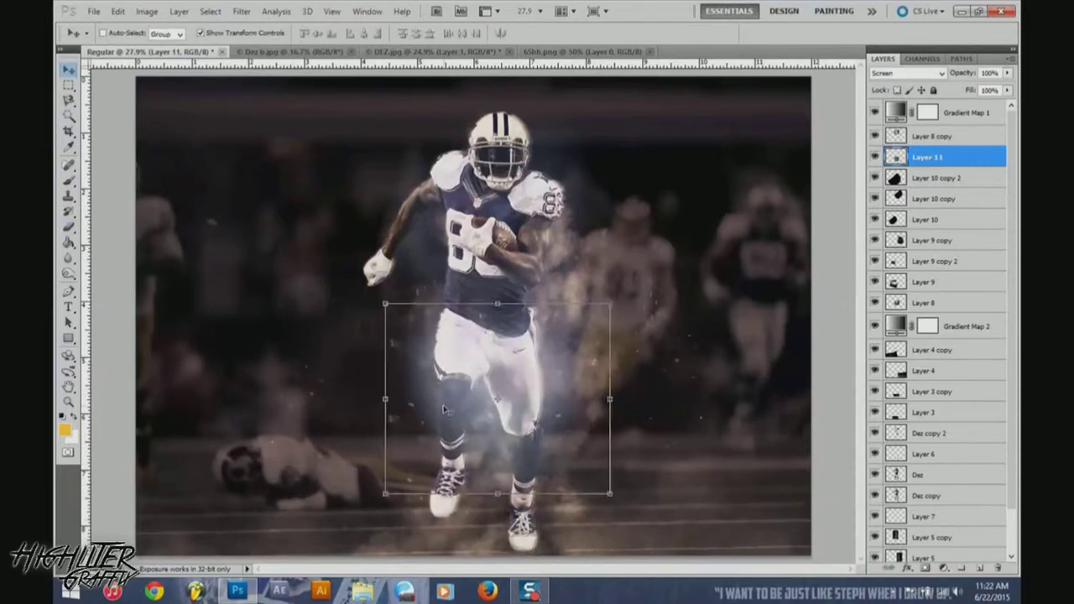
- Shrink the brush to 300 and browse to the Abstracts & Splatters folder
key(bracketleft)
key(bracketleft)
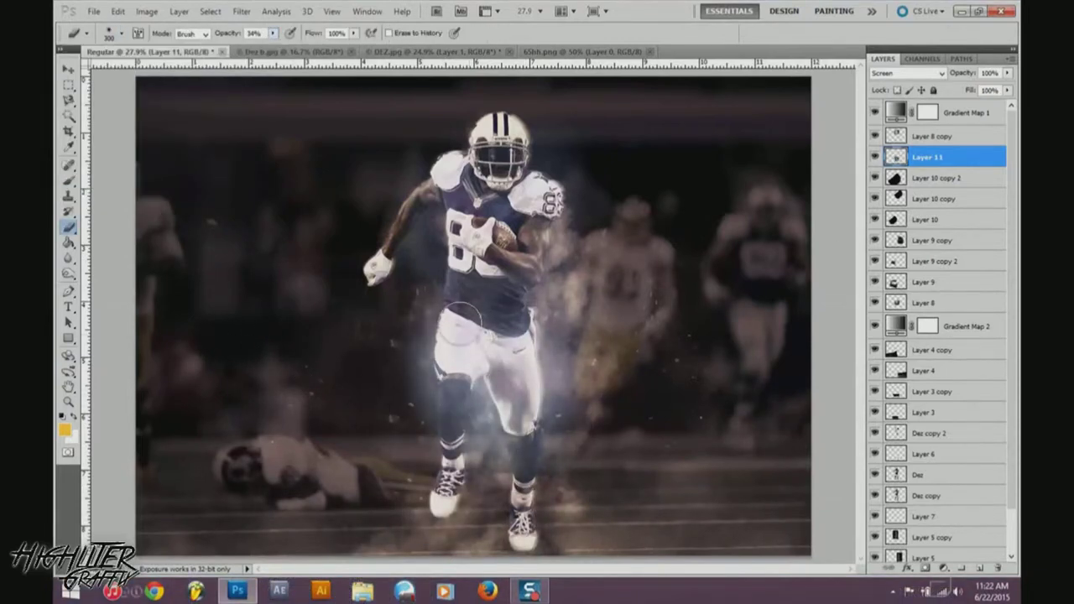
key(ctrl+o)
click(247, 115)
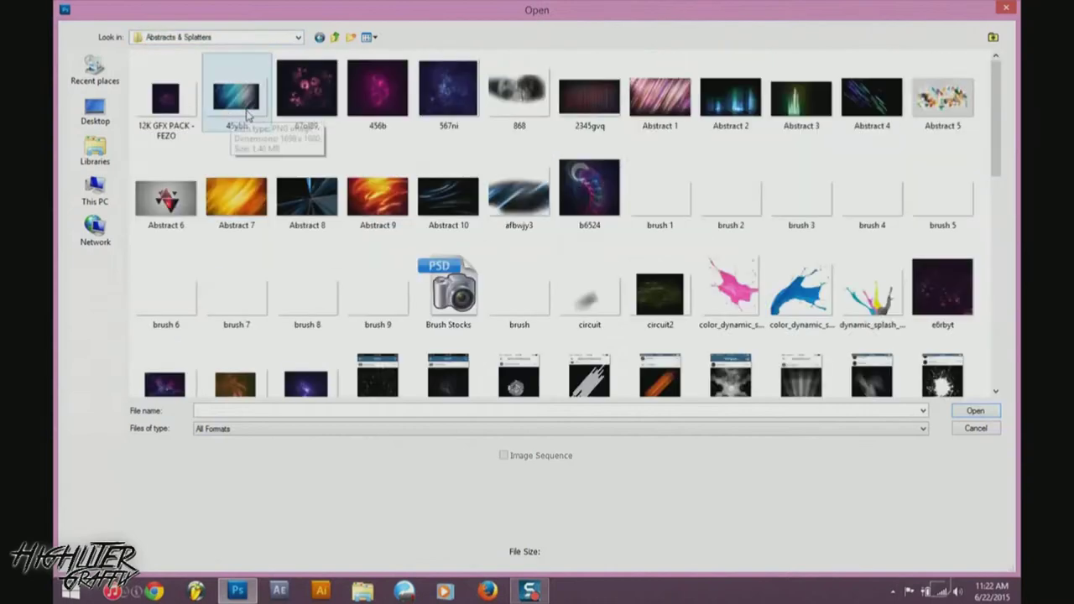
- Open 567ni, zsvfer, IMG_1122 and IMG_0096 together
click(445, 92)
scroll(444, 93, down, 10)
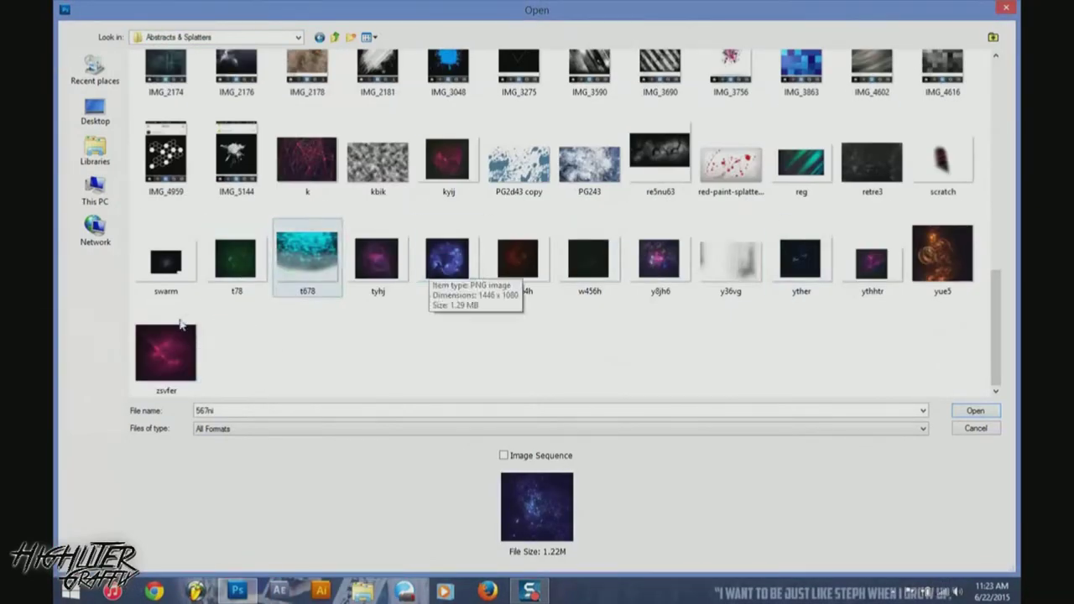
ctrl+click(165, 355)
scroll(385, 269, up, 5)
ctrl+click(448, 105)
scroll(777, 307, up, 3)
ctrl+click(451, 226)
click(975, 410)
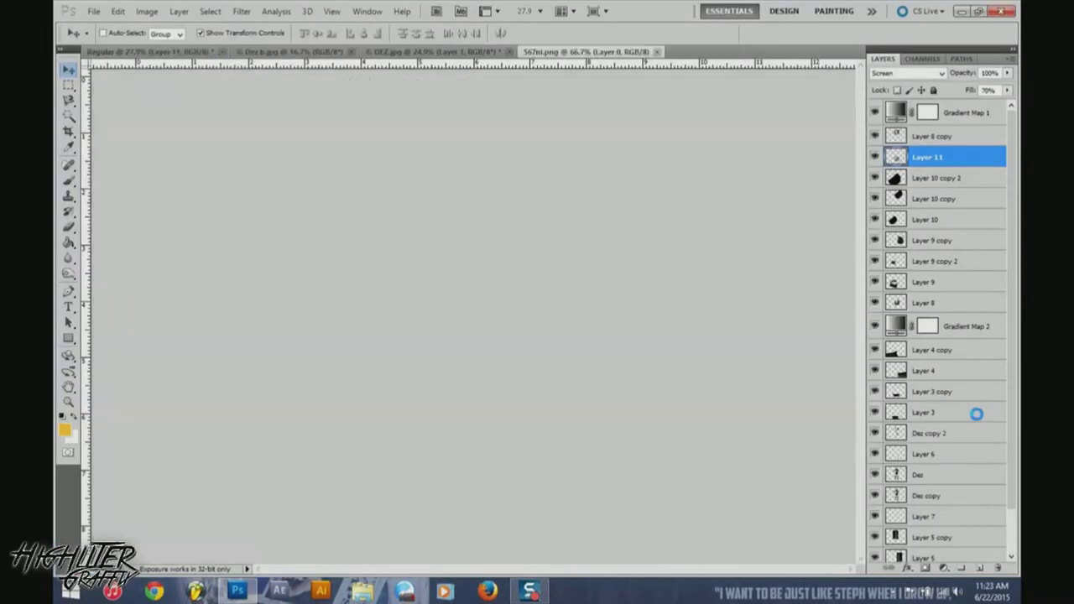
- Set the placed glow layer to Screen and move Layer 12 below Dez copy
key(Return)
key(shift+alt+s)
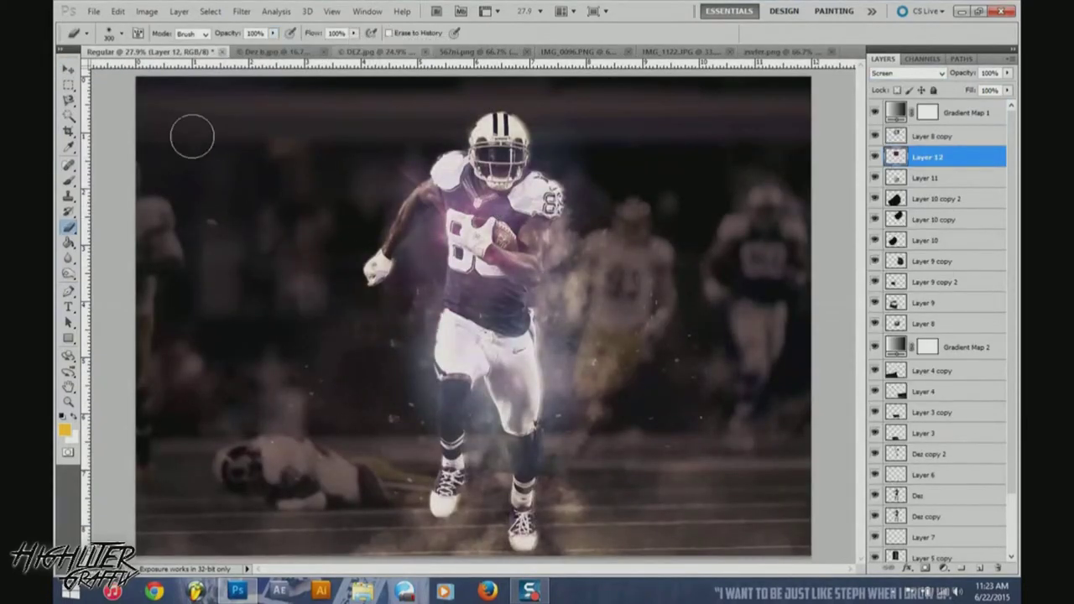
drag(929, 526, 929, 527)
key(v)
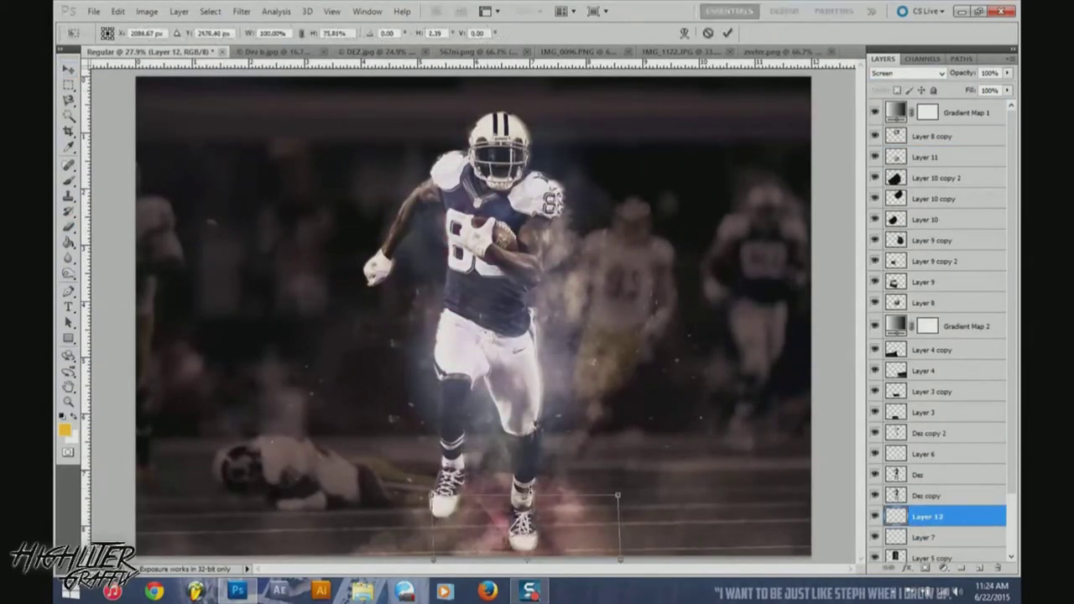
- Bring in the IMG_1122 bokeh, scale it across the canvas, rotate it and erase its left edge
click(780, 51)
drag(470, 318, 151, 52)
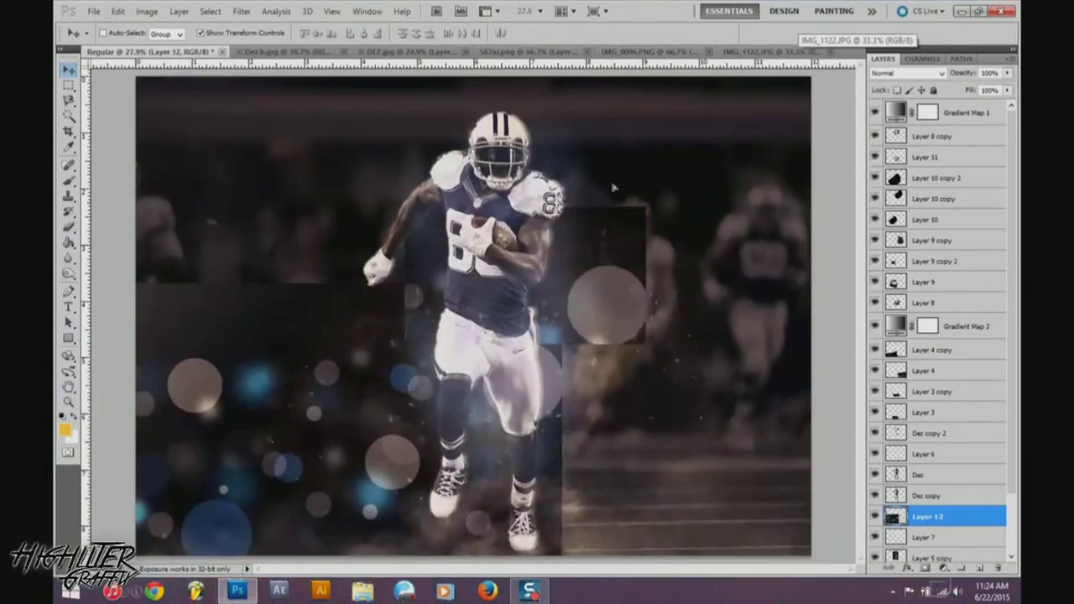
mouse_move(335, 436)
mouse_down()
mouse_move(590, 199)
mouse_move(576, 289)
mouse_up()
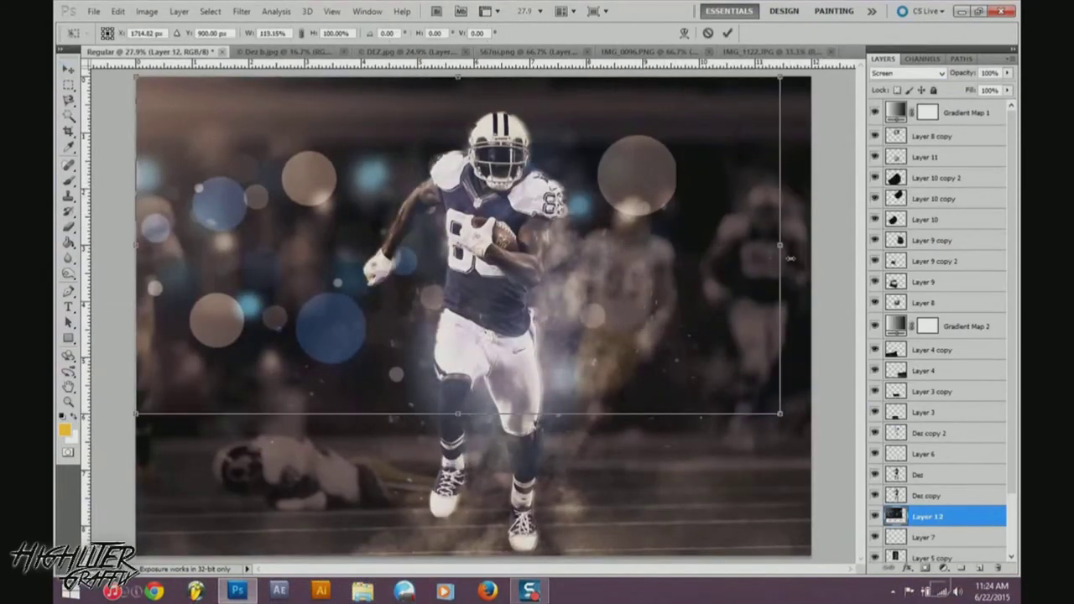
drag(688, 424, 739, 319)
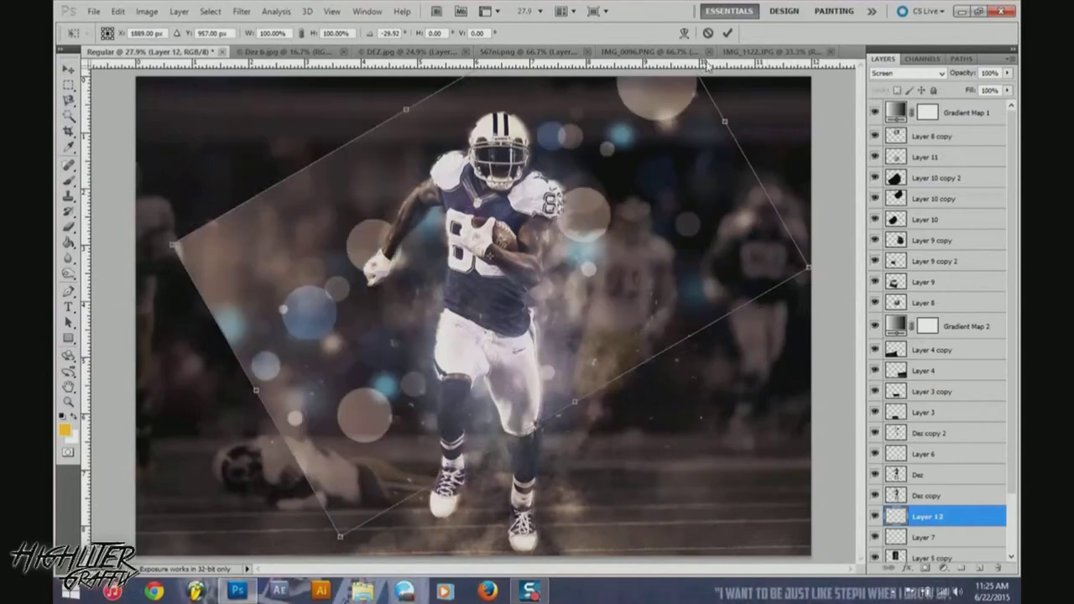
key(Return)
key(e)
drag(299, 167, 440, 501)
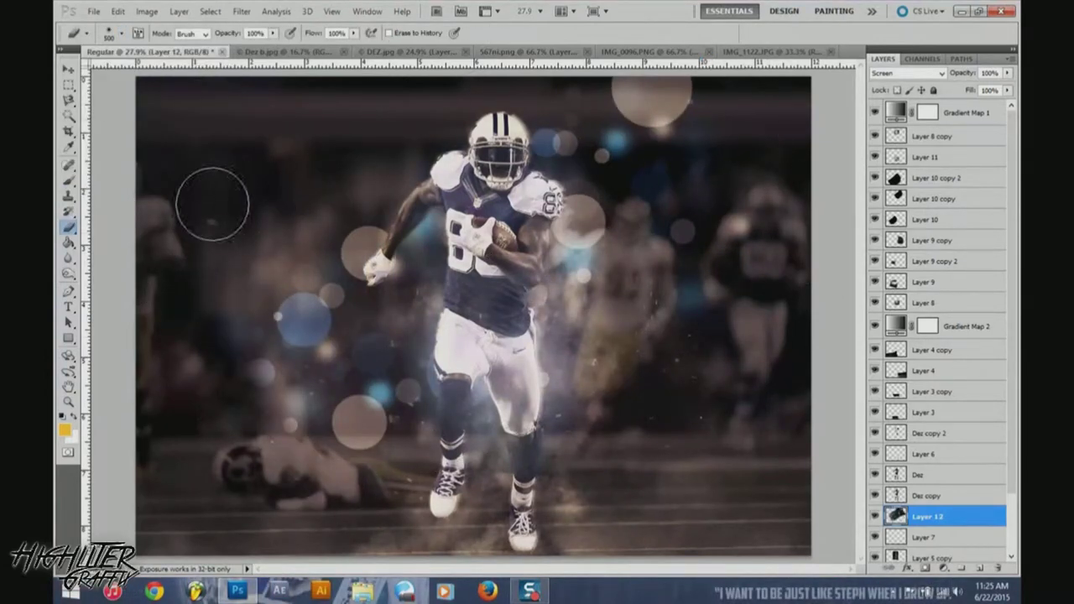
- Shift the bokeh, lower its fill and drop Layer 12 below Dez copy
key(ctrl+])
key(ctrl+])
drag(438, 314, 320, 314)
key(e)
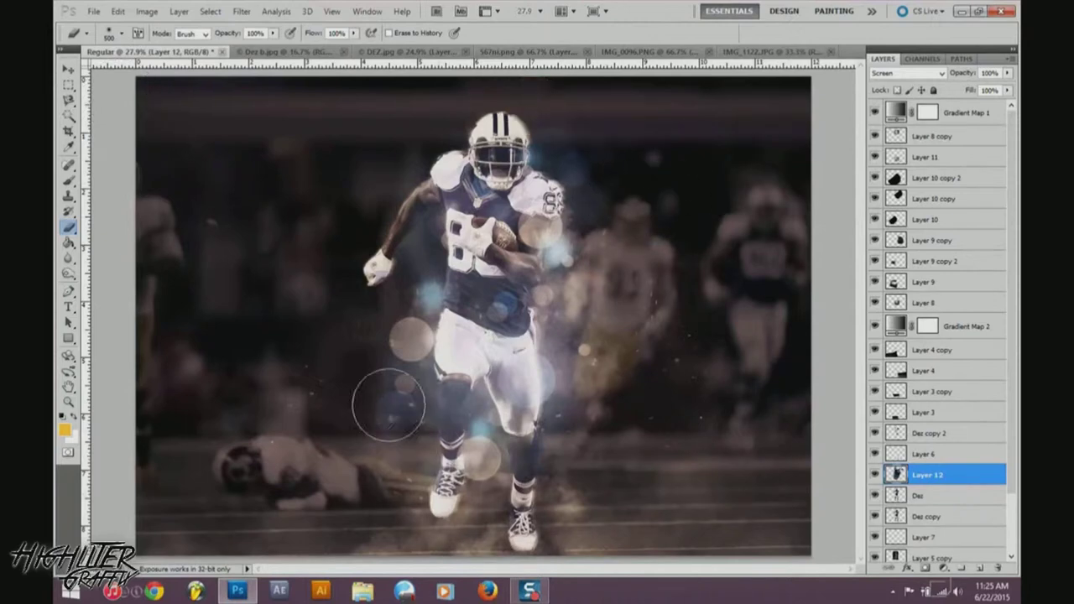
key(v)
key(ctrl+[)
key(ctrl+[)
drag(1007, 89, 977, 108)
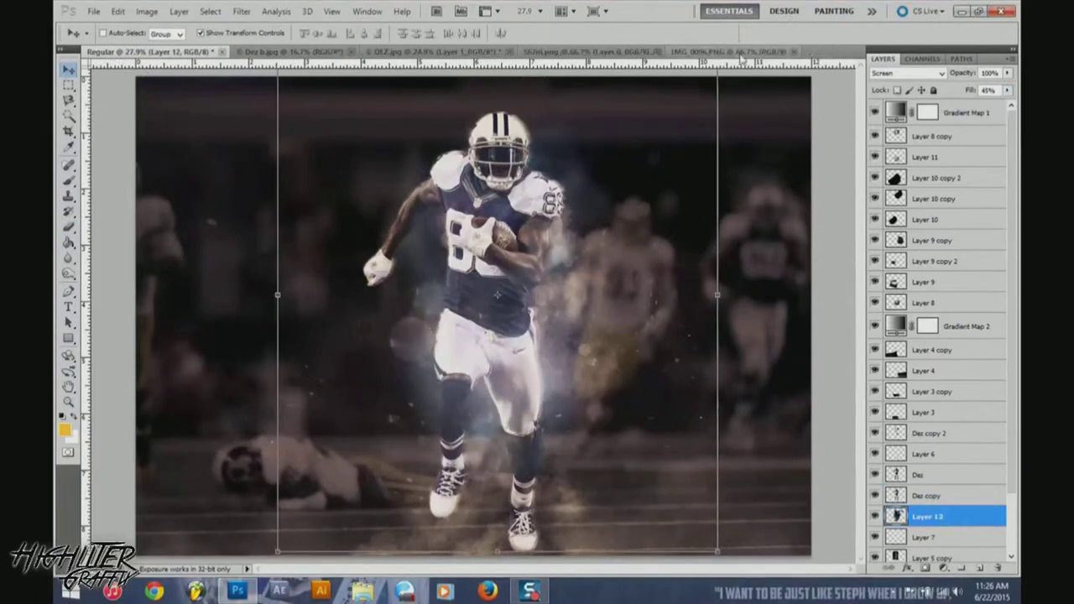
- Bring the IMG_0096 particles in as Layer 13, trying Hue/Saturation without applying it
click(742, 51)
key(Return)
drag(456, 311, 457, 292)
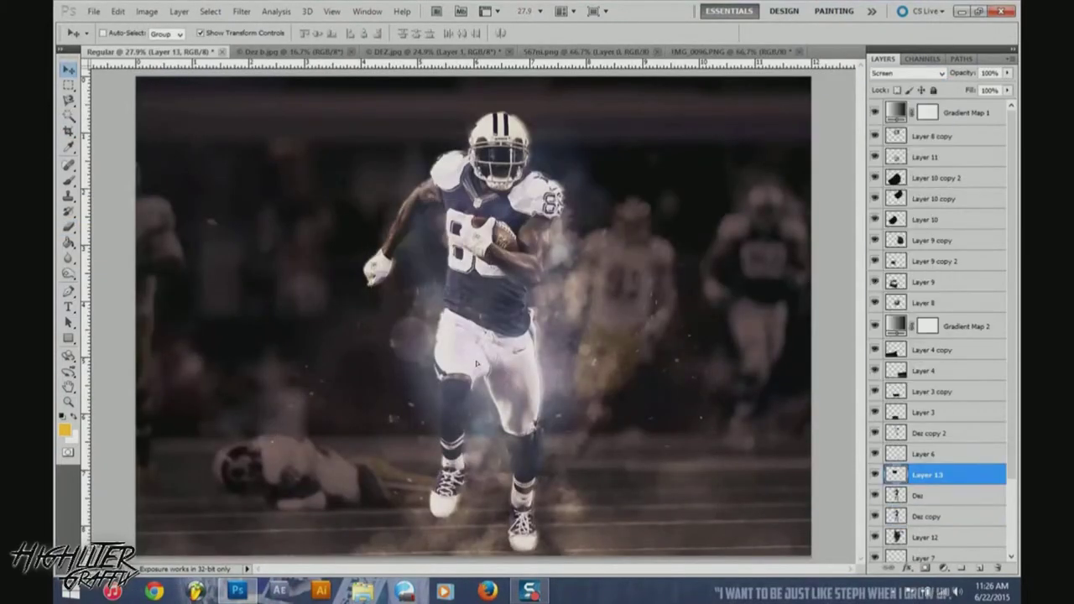
click(147, 11)
click(331, 114)
key(Escape)
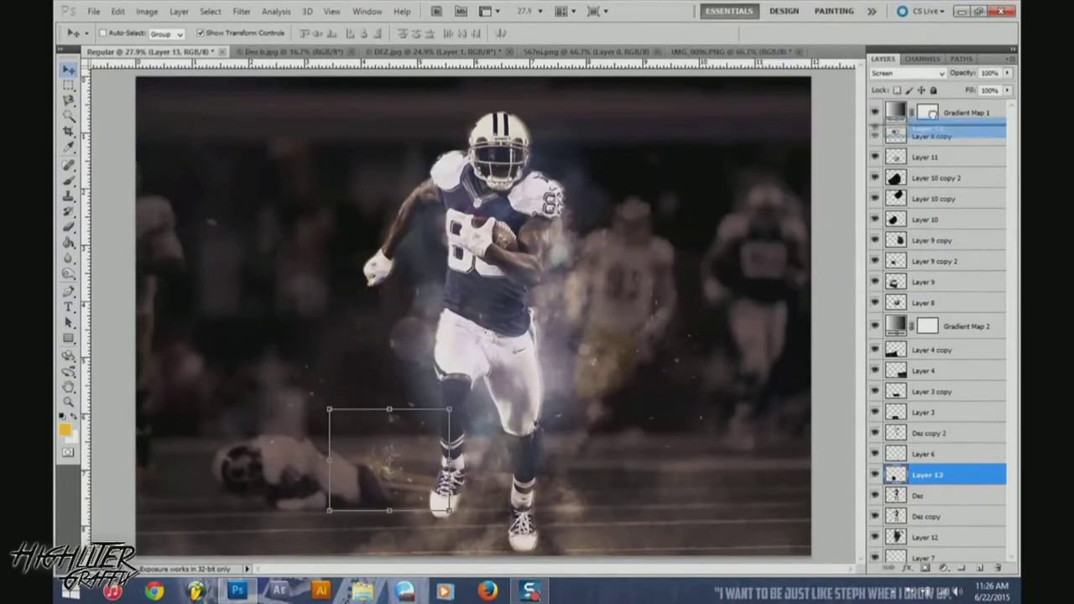
key(ctrl+shift+bracketright)
click(147, 11)
click(328, 114)
key(Escape)
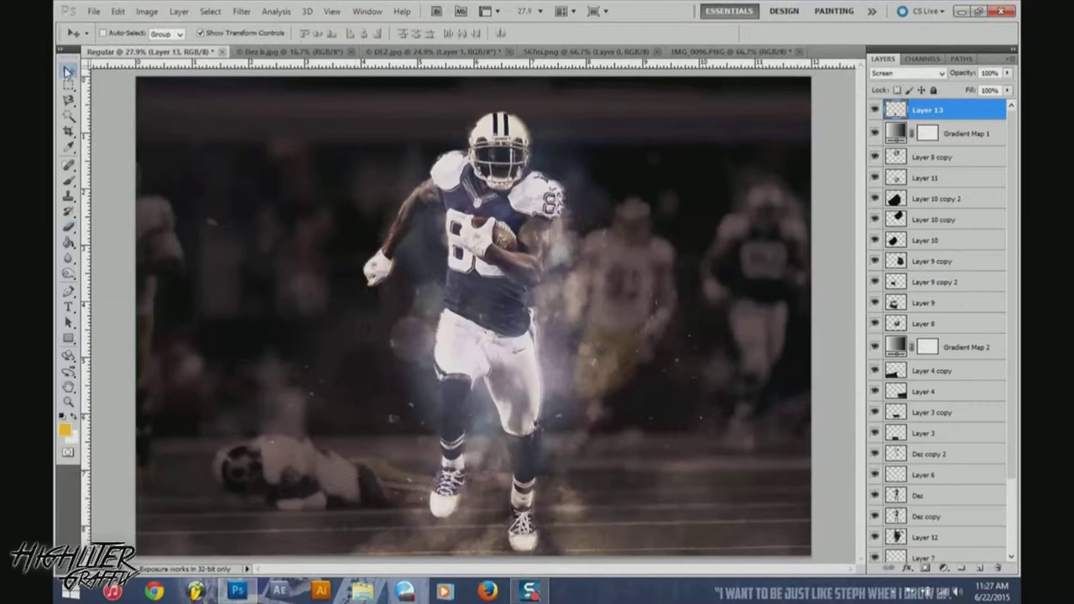
- Make two copies of the particles and bring the purple sparkle image in as Layer 14
key(ctrl+j)
key(ctrl+j)
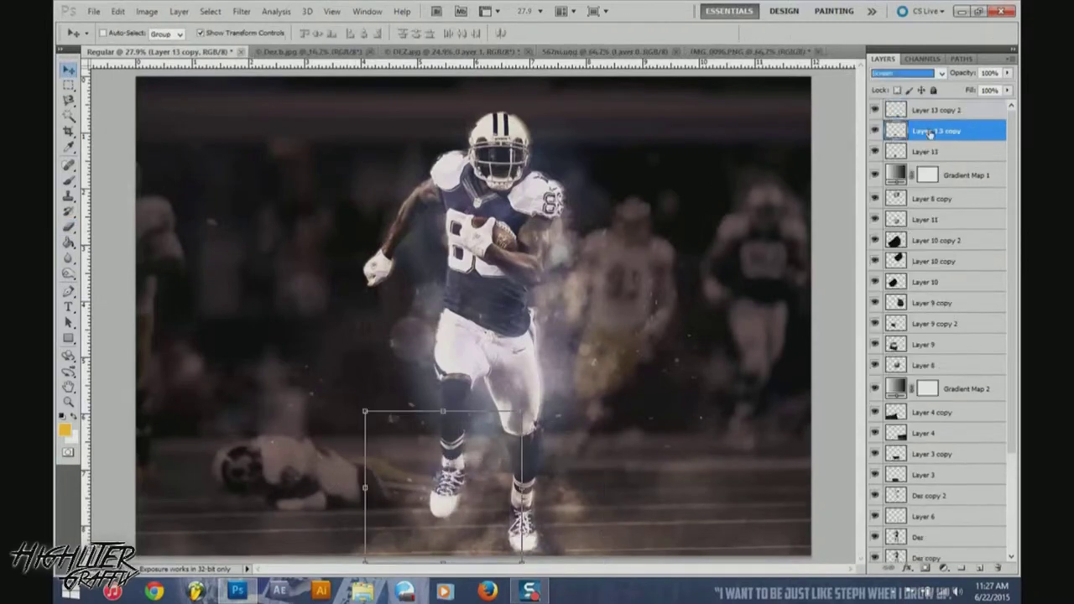
key(alt+bracketright)
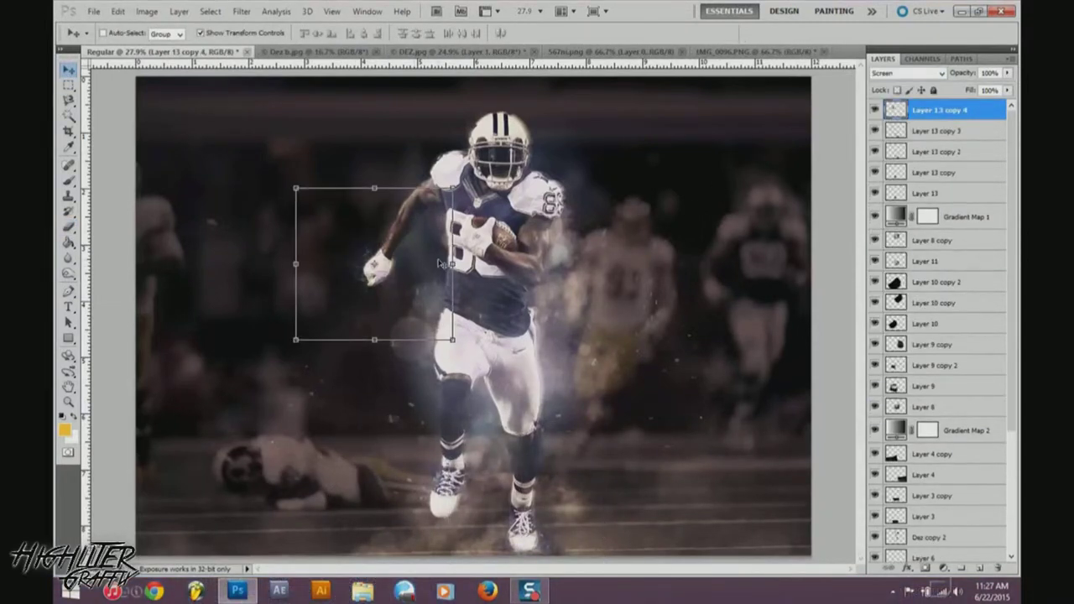
mouse_move(754, 51)
mouse_down()
mouse_move(688, 37)
mouse_move(508, 479)
mouse_up()
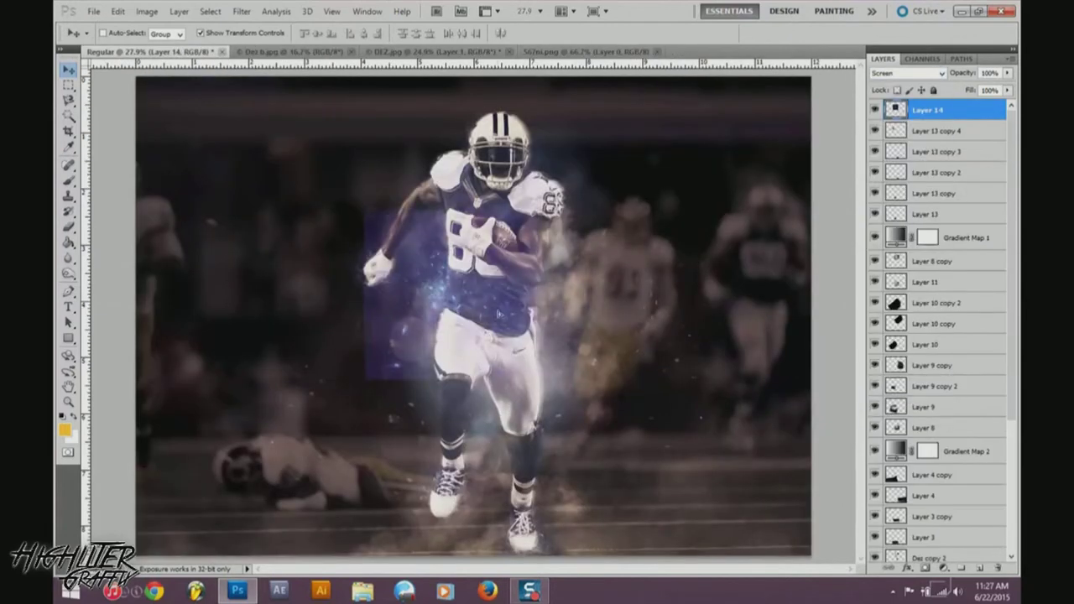
drag(941, 260, 939, 541)
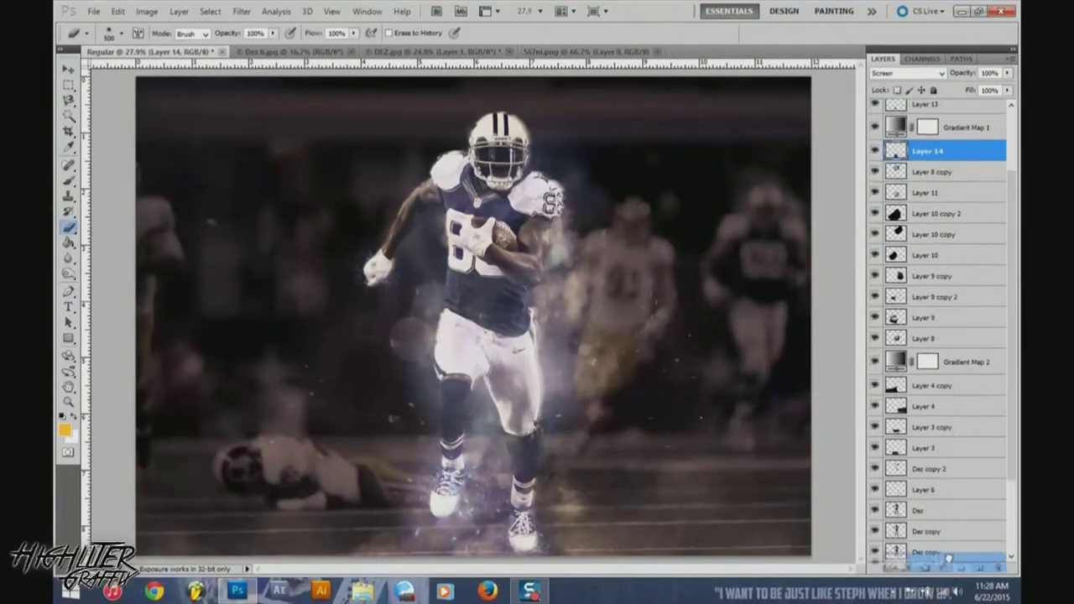
- Duplicate the sparkle glow layer and browse the Open dialog up to the Effects folder
key(v)
key(ctrl+j)
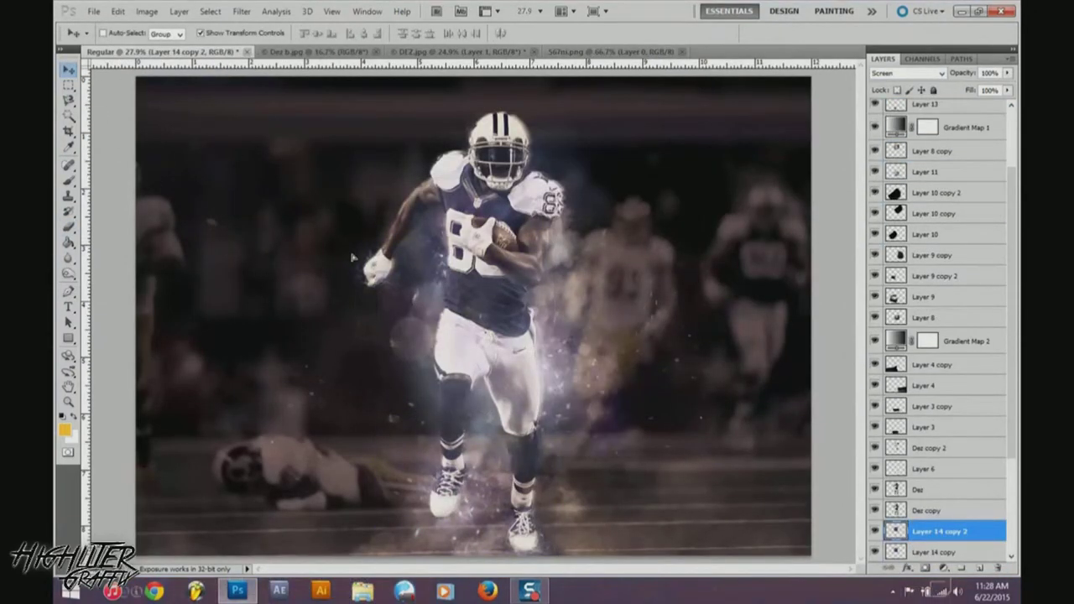
key(ctrl+o)
click(334, 37)
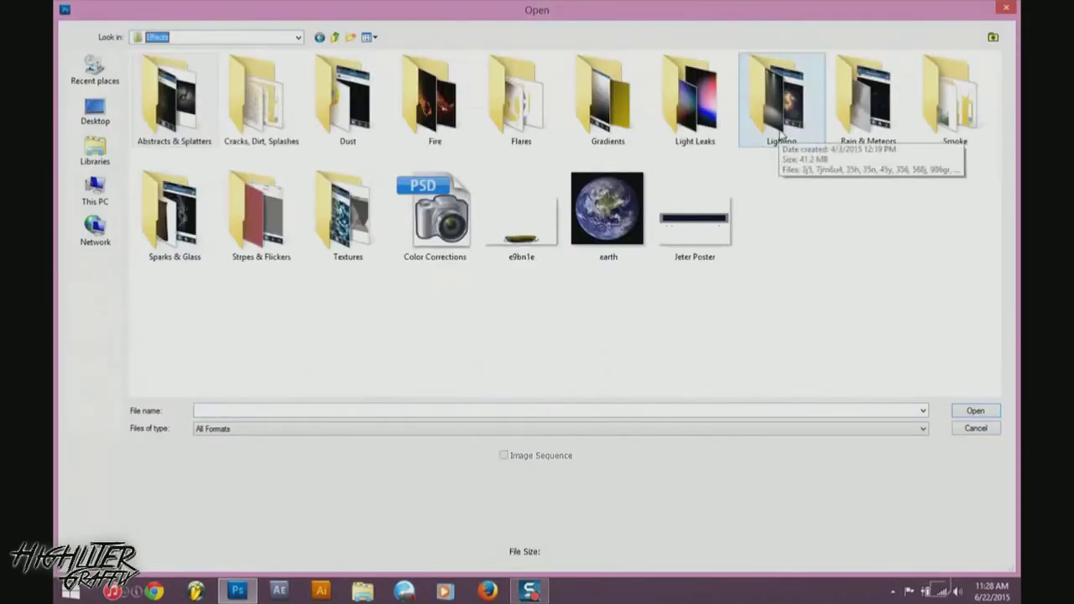
- Bring in the Light, 7jm6u4 and rtnu images and stretch a Screen-mode light leak across the upper left
double_click(772, 97)
click(169, 206)
ctrl+click(714, 206)
scroll(715, 206, down, 2)
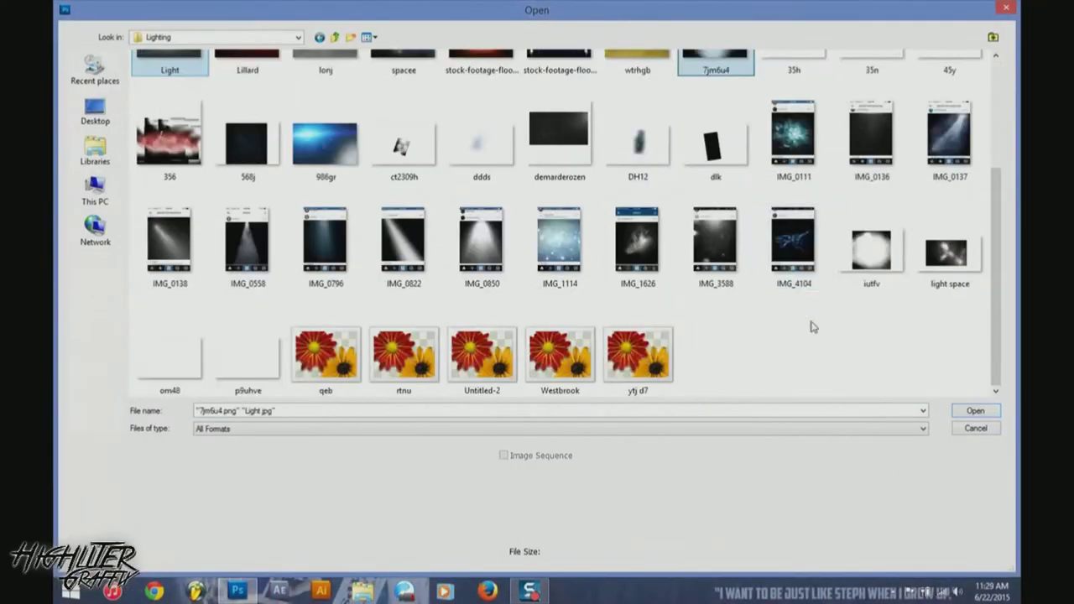
ctrl+click(404, 349)
scroll(538, 324, up, 2)
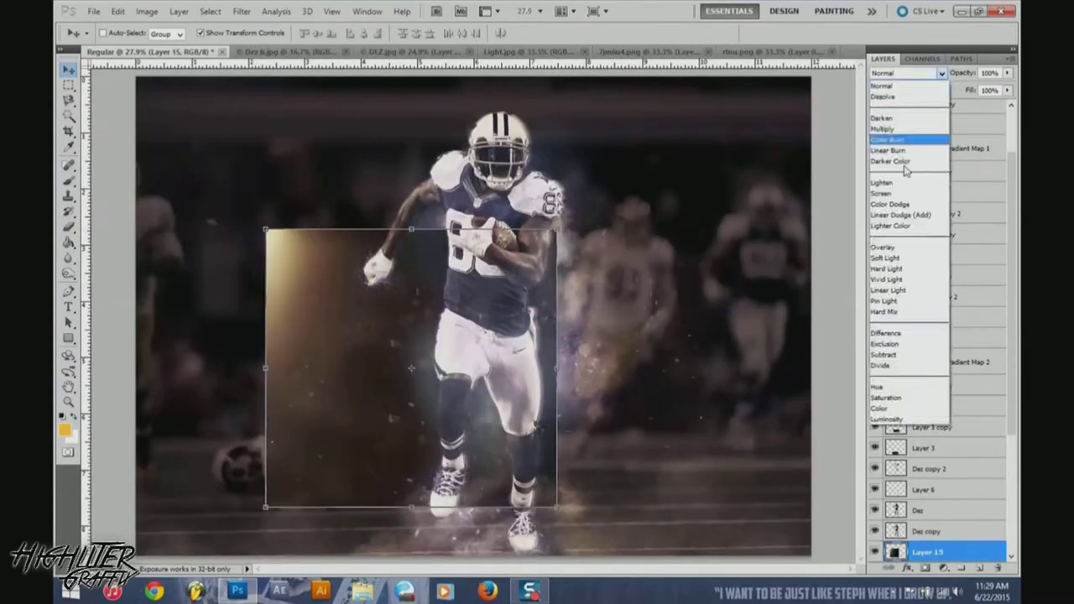
click(881, 193)
drag(265, 228, 132, 76)
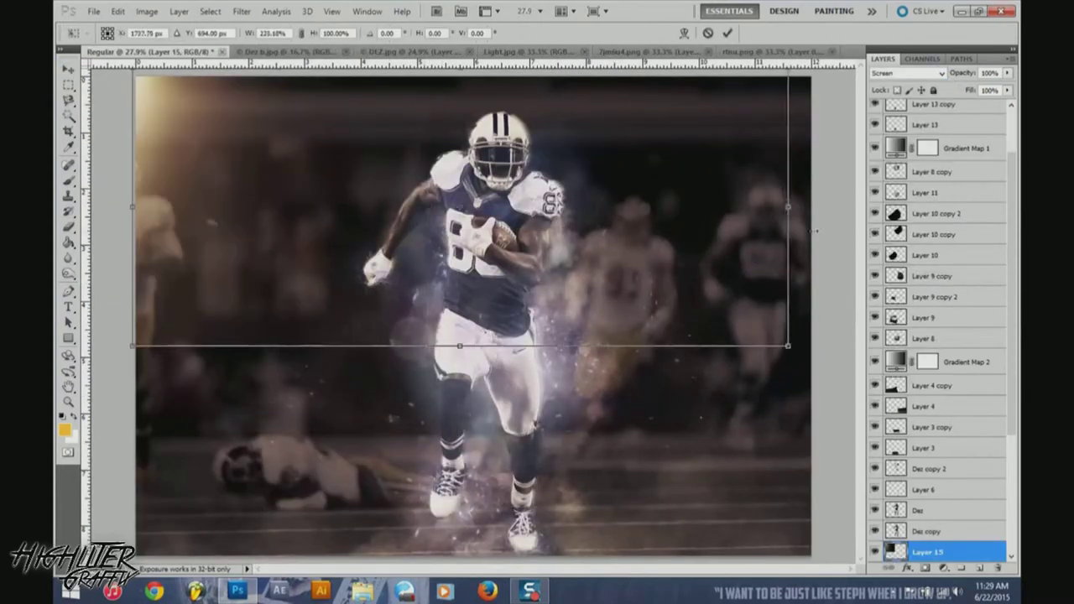
drag(470, 342, 470, 495)
key(Return)
- Duplicate the Dez player layer and squash the copy into a thin bottom strip
key(b)
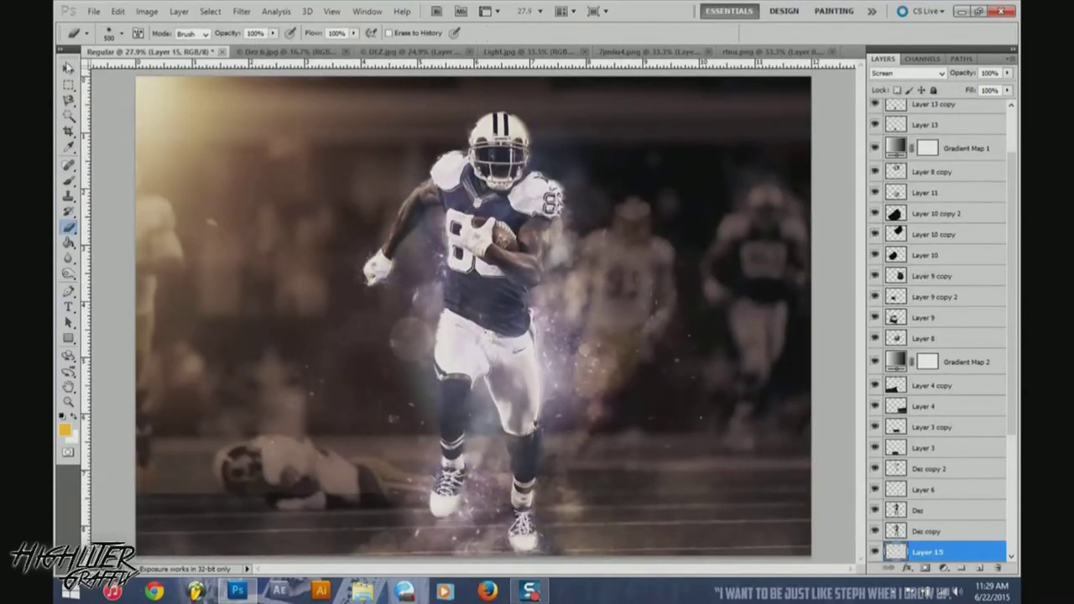
key(v)
key(ctrl+j)
key(ctrl+t)
drag(460, 113, 460, 520)
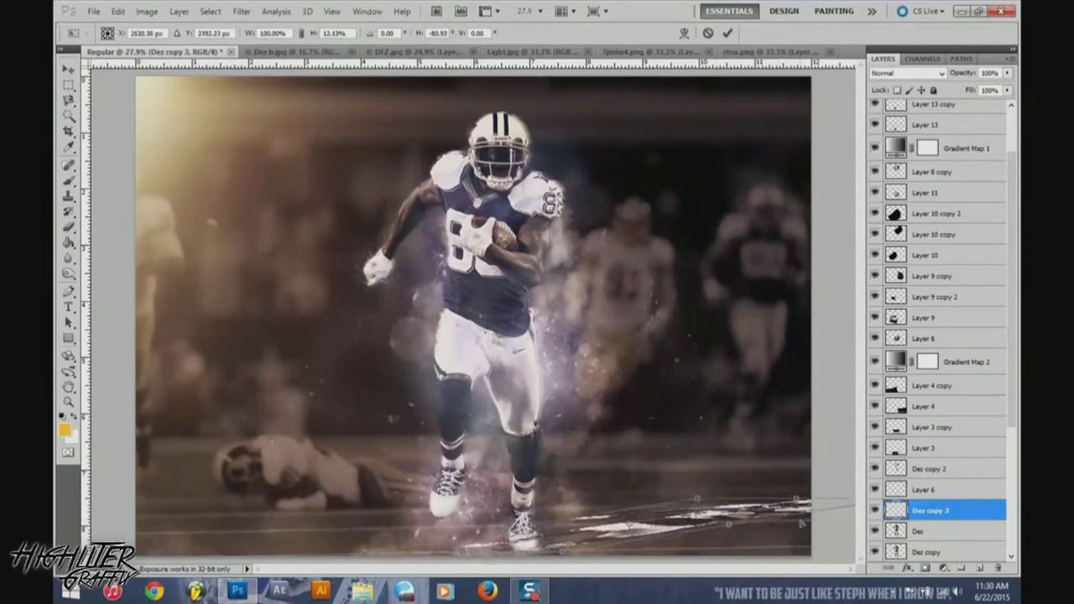
- Commit the strip, then apply Hue/Saturation and a Gaussian Blur to it
key(Return)
click(147, 12)
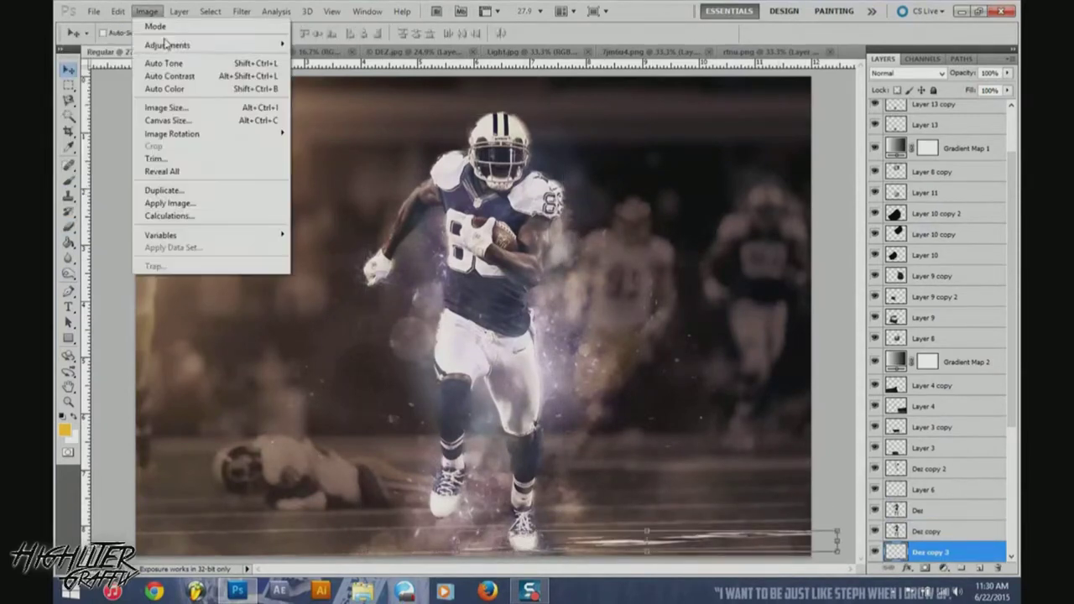
click(336, 159)
key(Return)
click(241, 11)
click(420, 192)
key(Return)
- Lower the blurred strip's fill to 45%
click(1007, 90)
drag(1003, 107, 970, 108)
key(e)
click(123, 33)
click(189, 167)
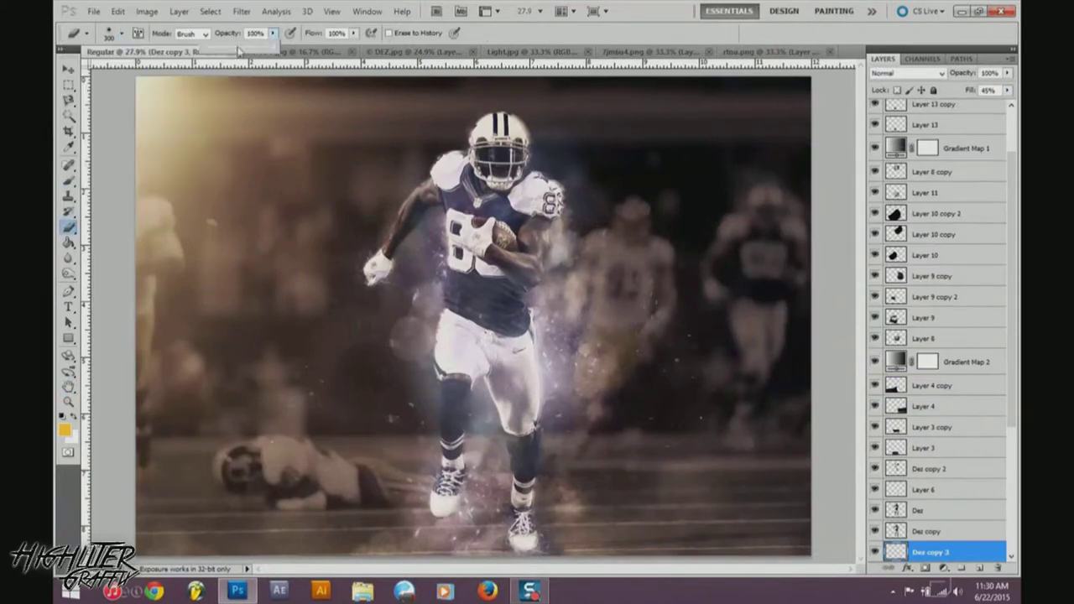
- Move a Dez player copy to the top of the stack and set a 100 px brush
click(882, 513)
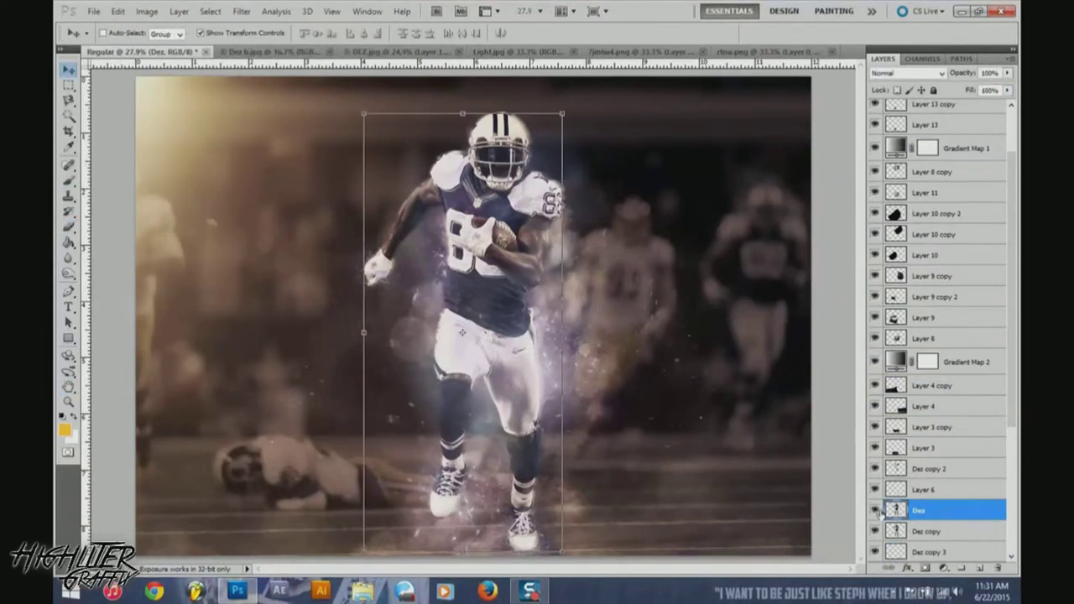
drag(914, 98, 919, 104)
click(123, 33)
click(189, 167)
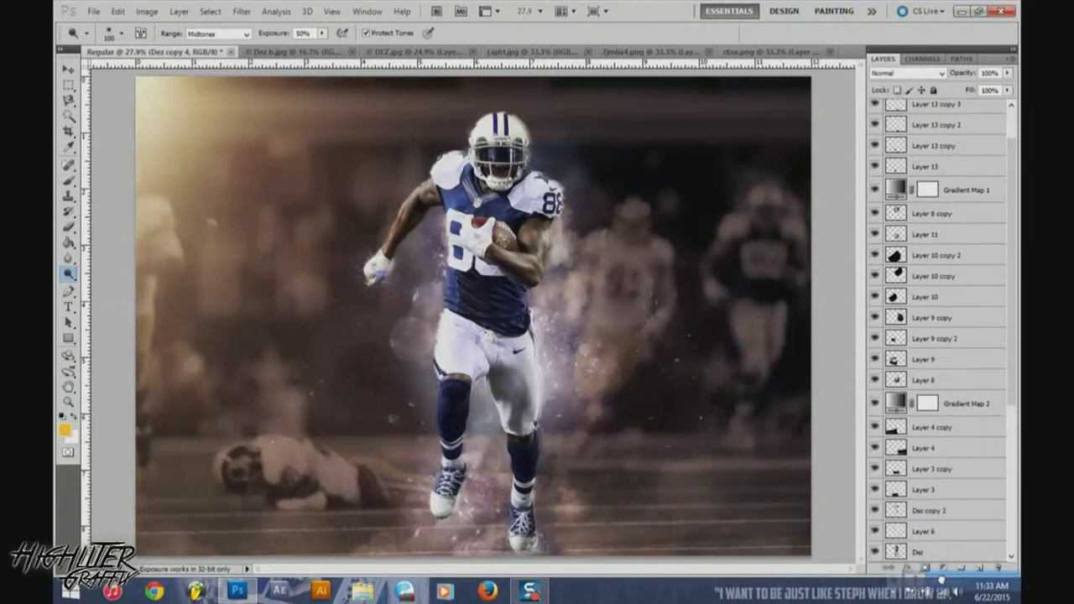
- Place Dez copy 4 below Layer 6 and clip a painted Layer 16 to it
drag(931, 109, 931, 495)
key(b)
click(122, 33)
double_click(189, 174)
key(x)
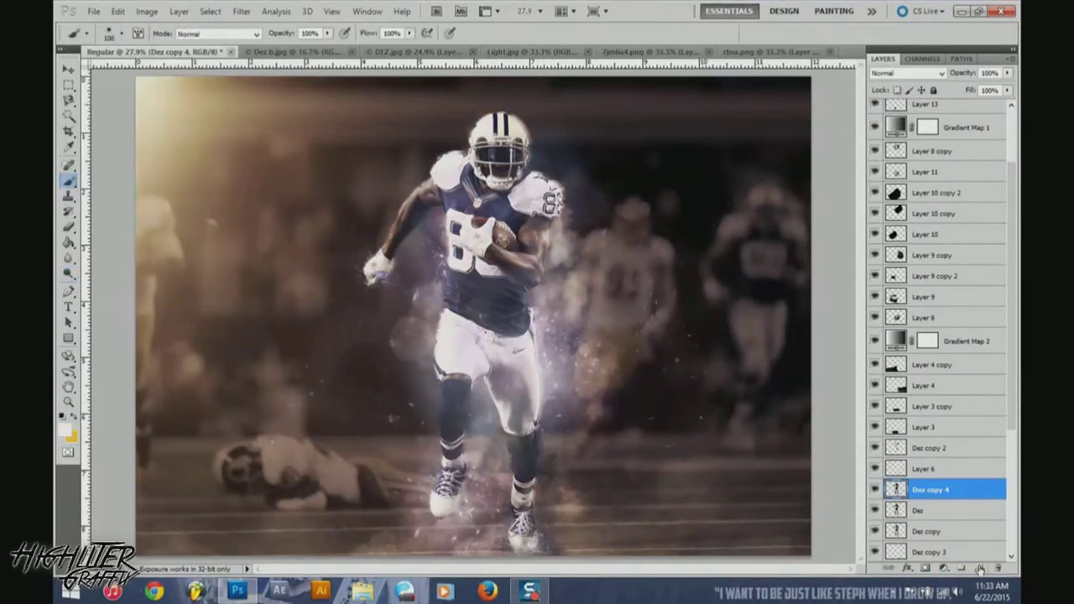
key(d)
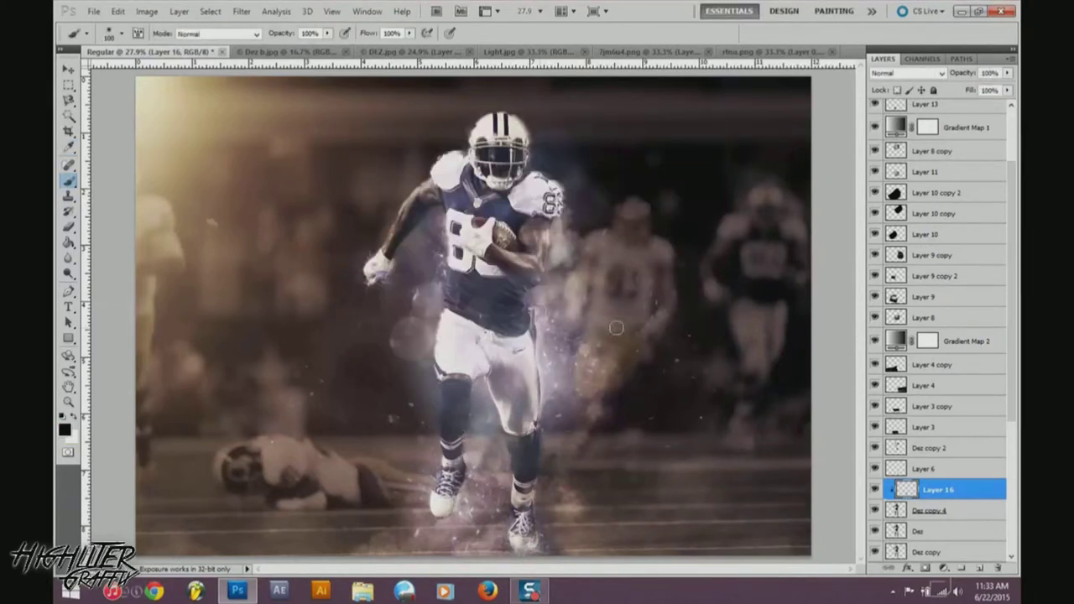
key(ctrl+alt+g)
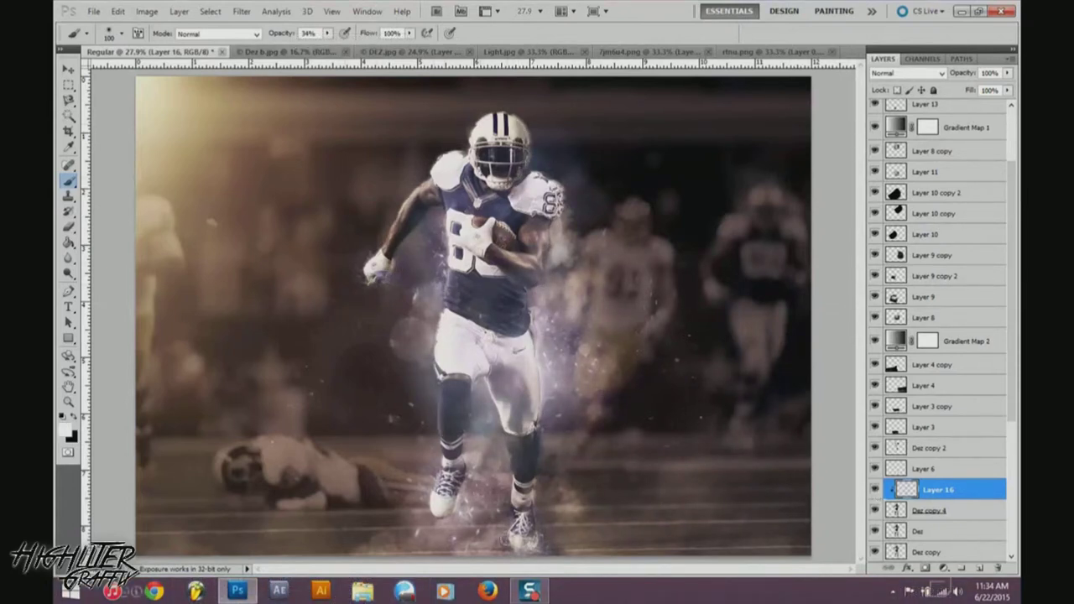
- Drag the dark vignette image into Regular as Layer 17
key(v)
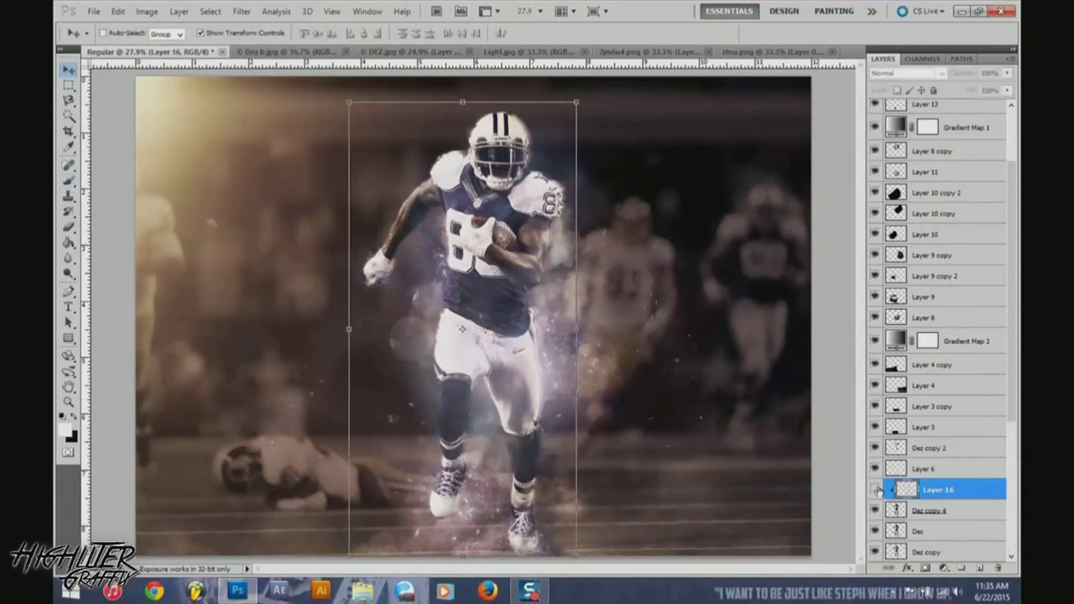
click(578, 51)
click(671, 51)
drag(470, 318, 307, 425)
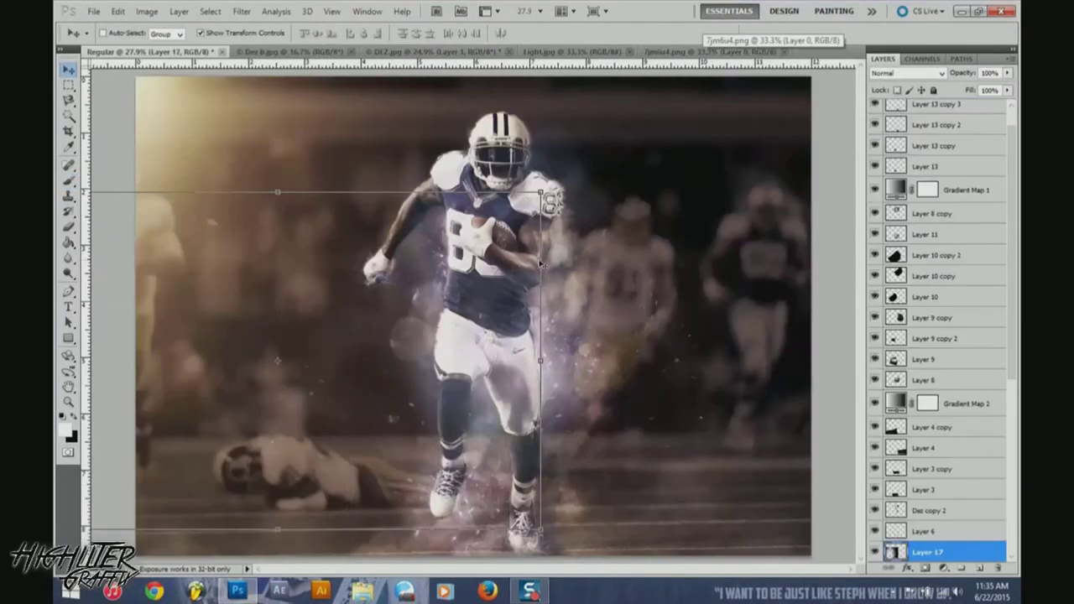
- Transform vignette Layer 17 with the whole image in view and move it just above Layer 1
key(ctrl+t)
key(ctrl+minus)
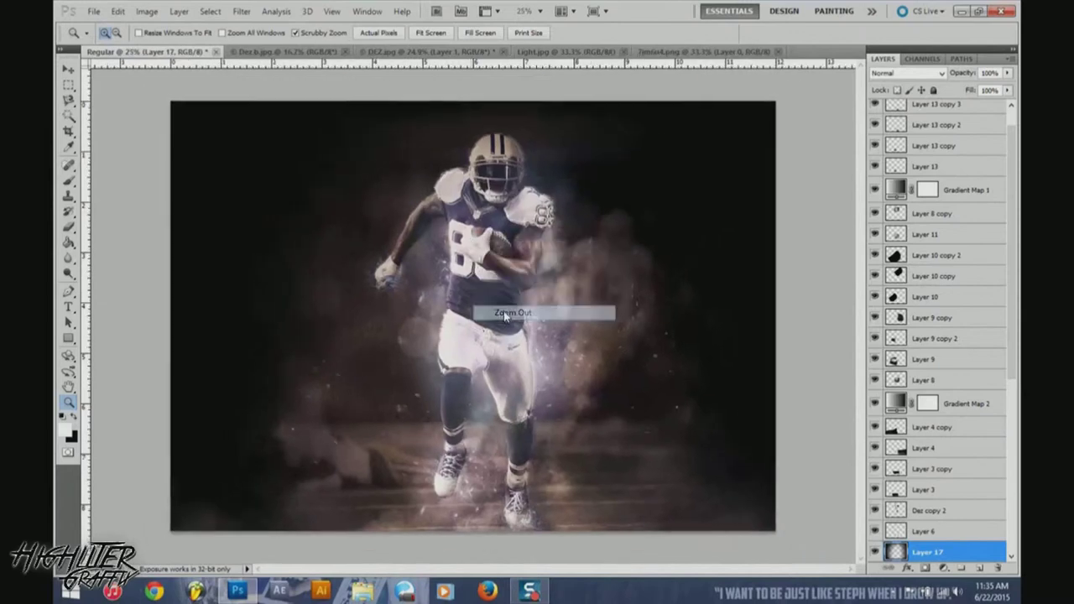
key(ctrl+minus)
key(alt+space)
key(Escape)
right_click(441, 291)
key(v)
drag(927, 551, 873, 511)
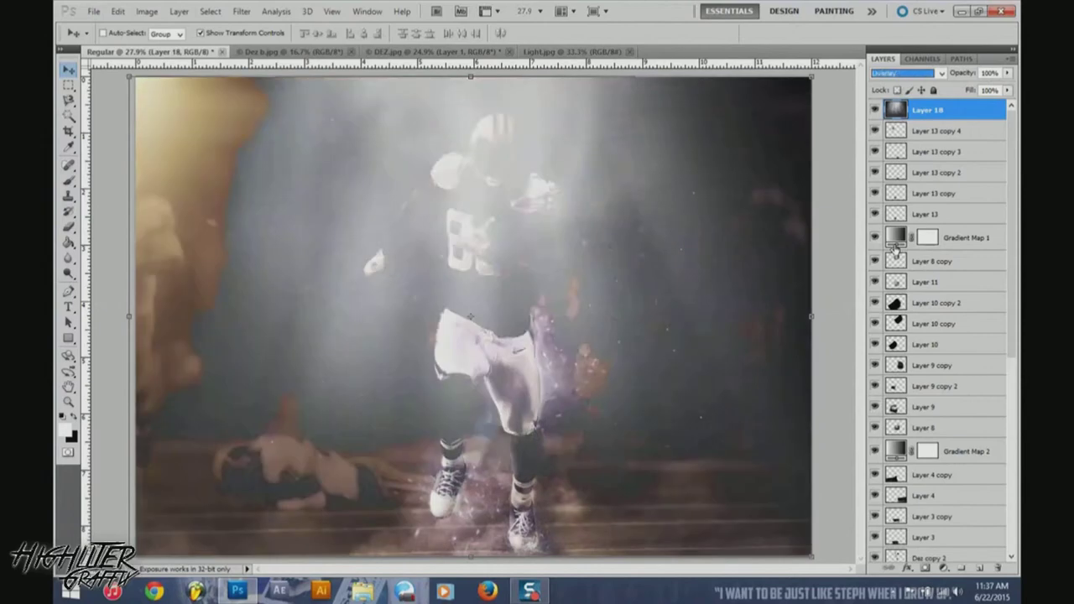
- Draw polygonal ray shapes on Layer 18, fill them with white, and deselect
click(875, 108)
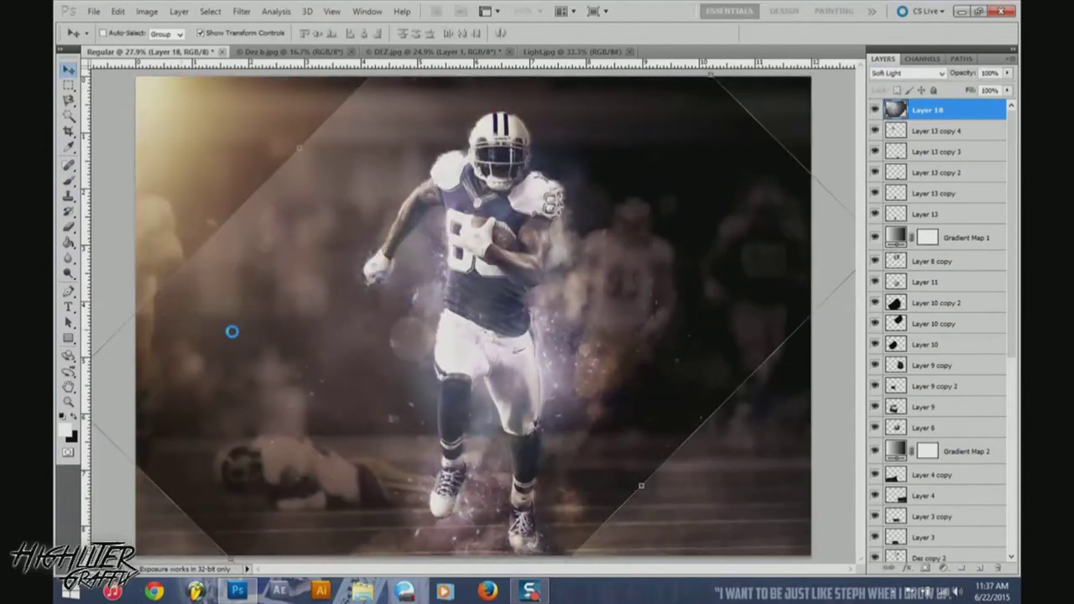
click(70, 100)
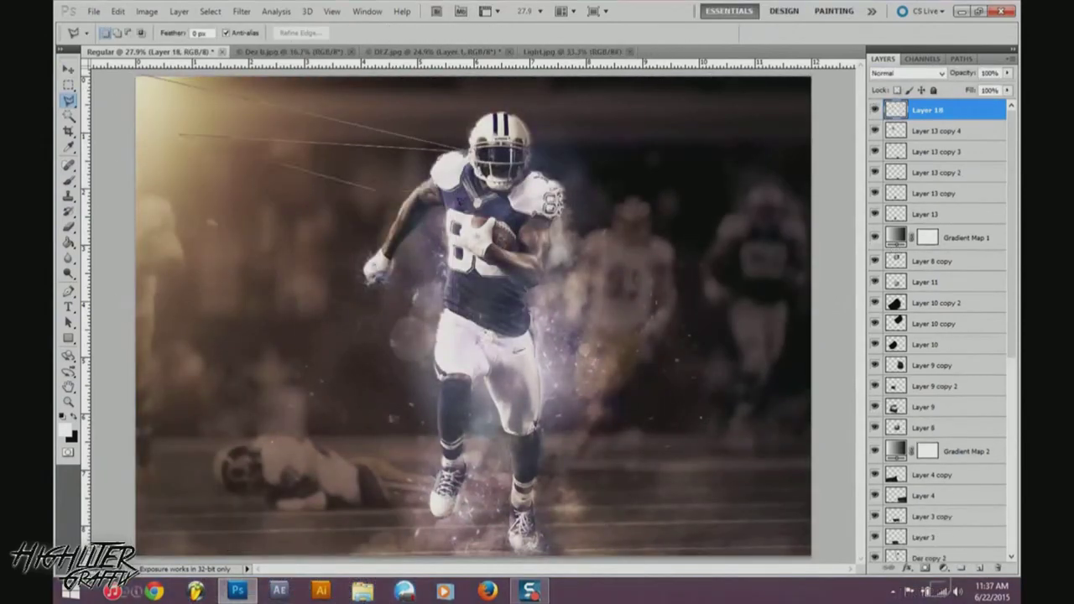
double_click(436, 523)
right_click(162, 268)
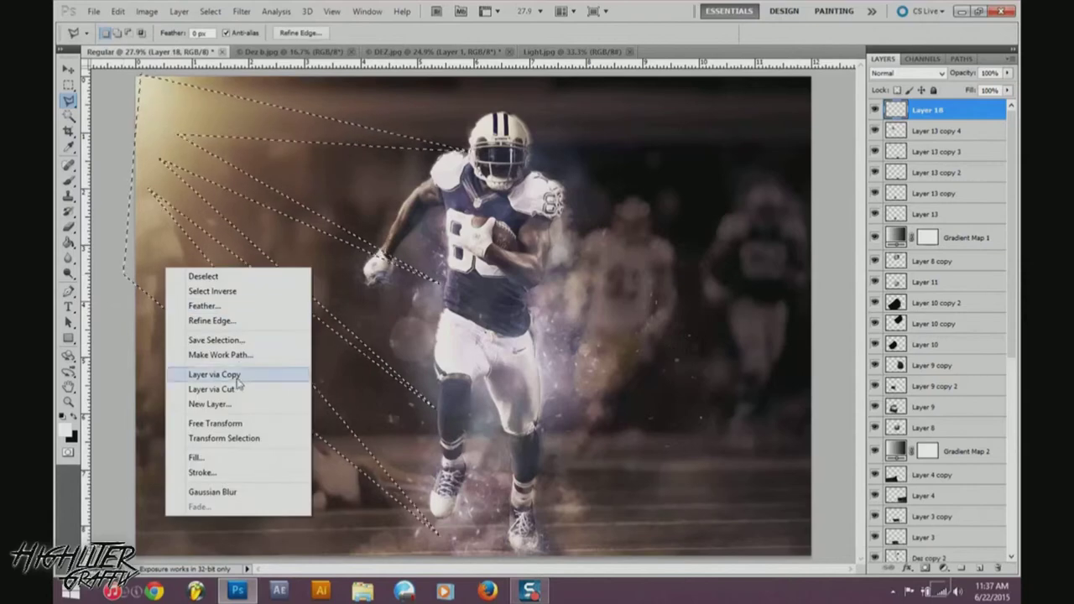
click(192, 458)
click(515, 180)
click(515, 191)
click(613, 170)
key(ctrl+d)
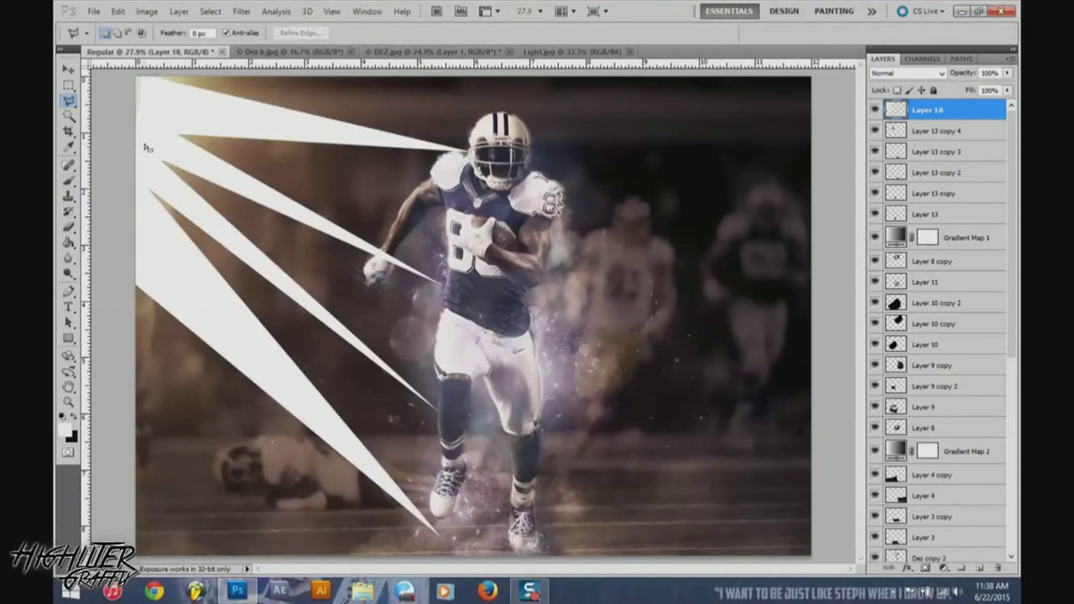
- Soften the rays with a Gaussian Blur of about 241 and set Layer 18 fill to 43%
click(241, 11)
click(402, 100)
mouse_move(830, 363)
mouse_down()
mouse_move(934, 367)
mouse_move(912, 367)
mouse_up()
click(972, 181)
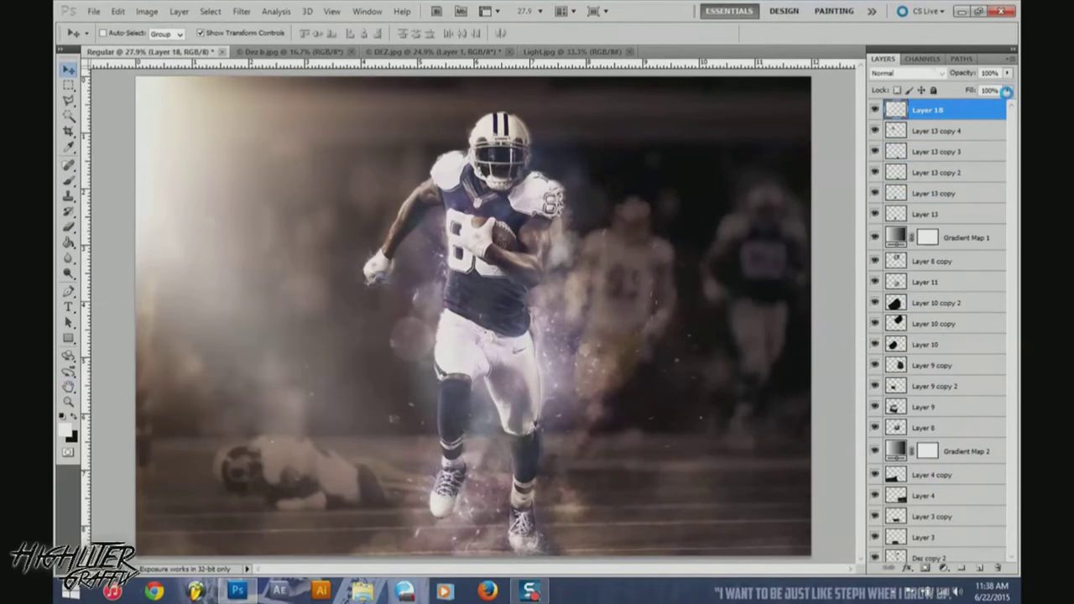
drag(1006, 91, 958, 100)
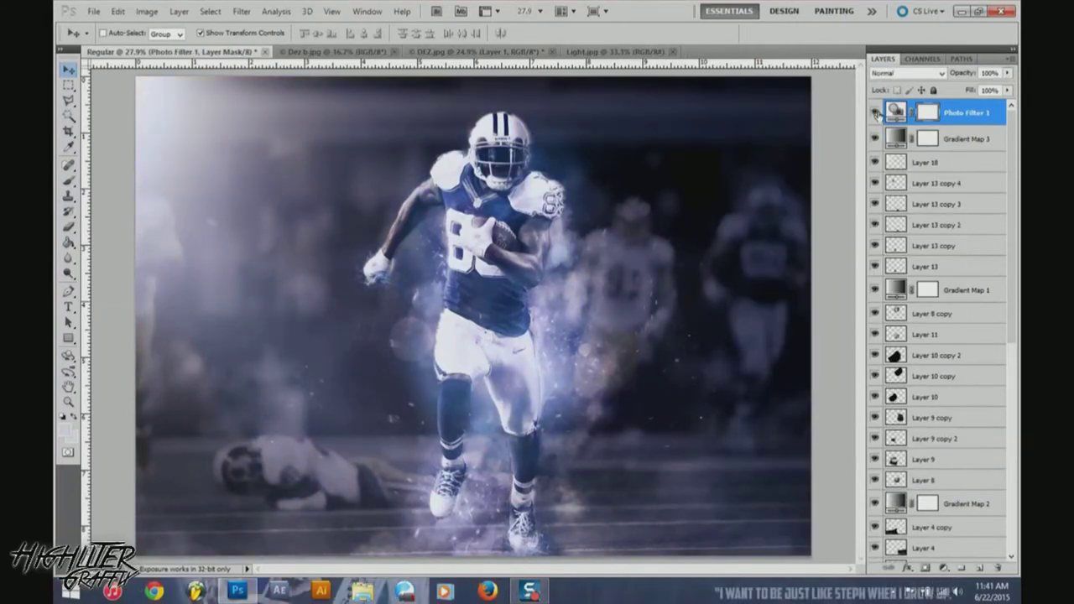
- Hide Gradient Map 3 and add a Brightness/Contrast adjustment with contrast 21
click(875, 141)
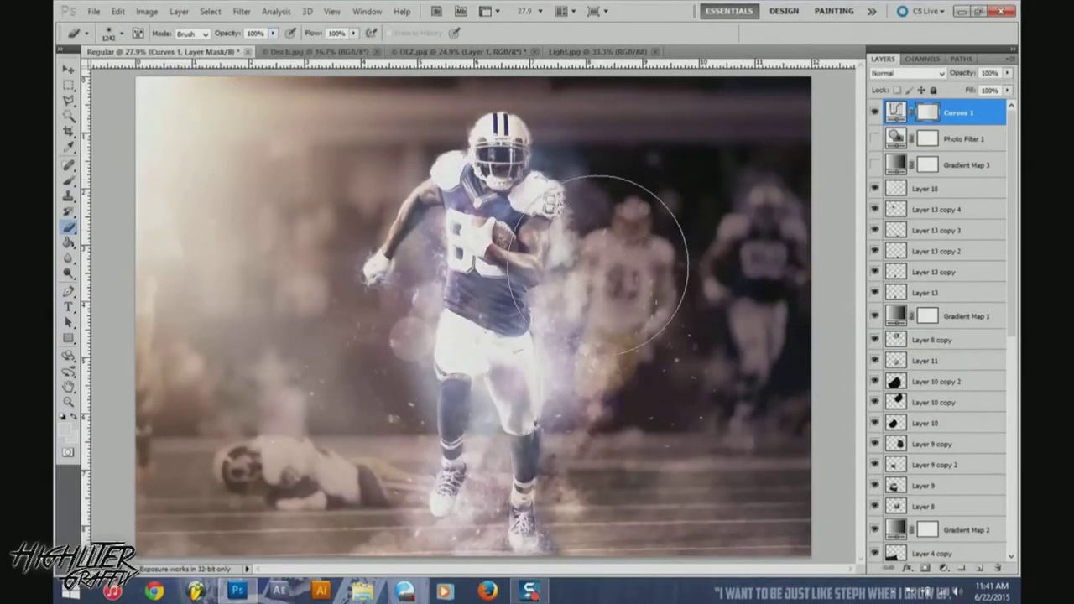
click(942, 568)
click(931, 337)
mouse_move(864, 206)
mouse_down()
mouse_move(879, 205)
mouse_move(872, 180)
mouse_move(855, 206)
mouse_up()
- Try Exposure and Threshold adjustments, then delete the Threshold layer
click(942, 568)
click(959, 391)
click(942, 568)
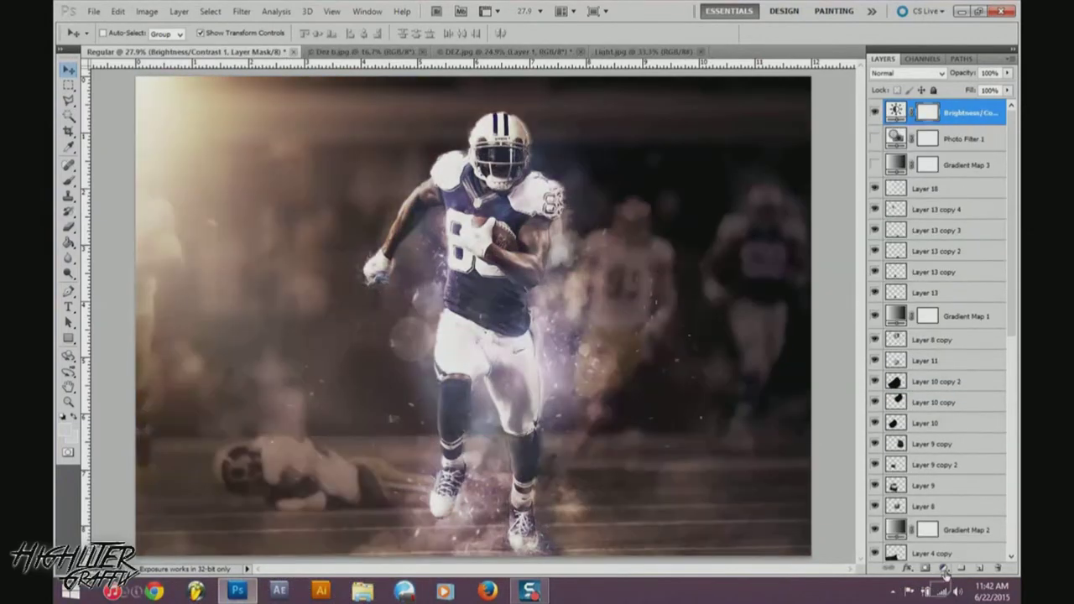
click(931, 550)
drag(965, 112, 996, 568)
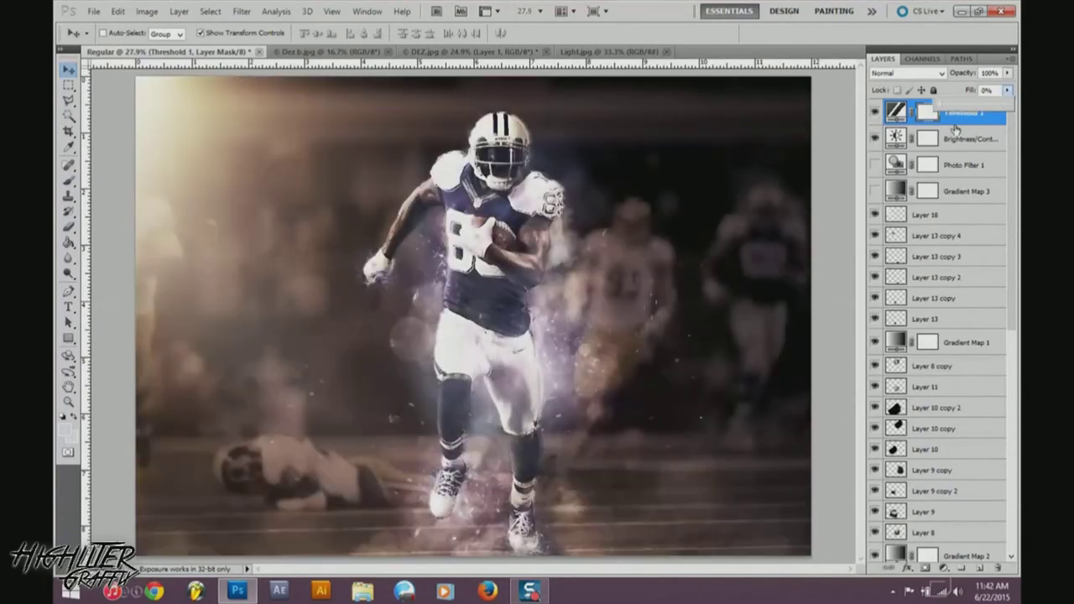
- Test Levels at 0.79 and Exposure at -0.12, deleting both layers
click(942, 567)
click(956, 355)
drag(869, 255, 883, 256)
drag(965, 112, 996, 568)
click(942, 568)
click(959, 391)
mouse_move(855, 181)
mouse_down()
mouse_move(856, 205)
mouse_move(836, 235)
mouse_move(870, 237)
mouse_up()
drag(977, 129, 996, 568)
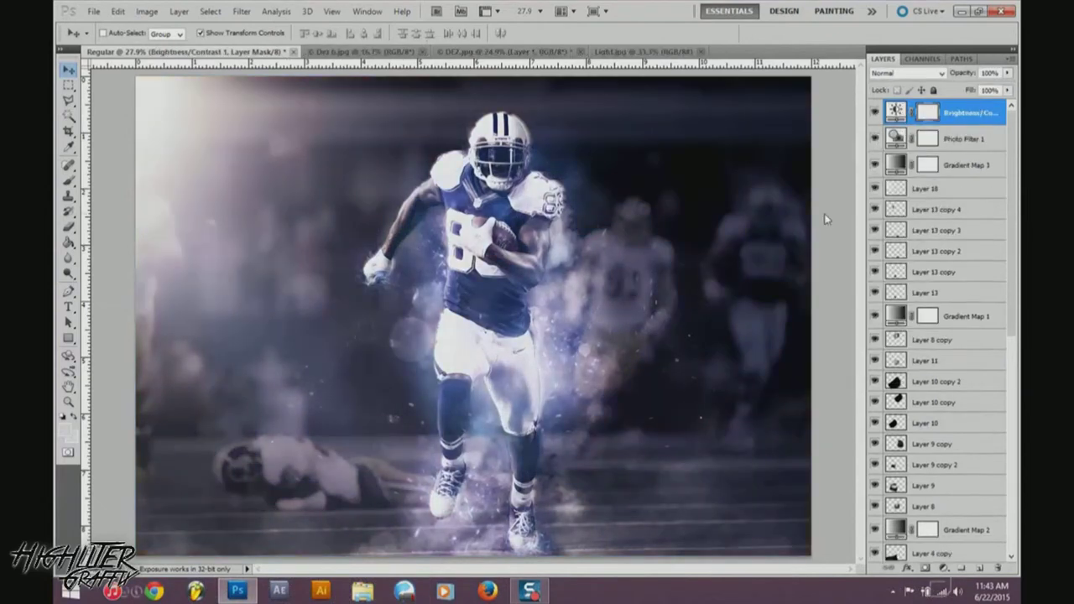
- Select Photo Filter 1 and browse the Open dialog into the Flares folder
click(964, 139)
right_click(964, 151)
click(964, 313)
click(965, 139)
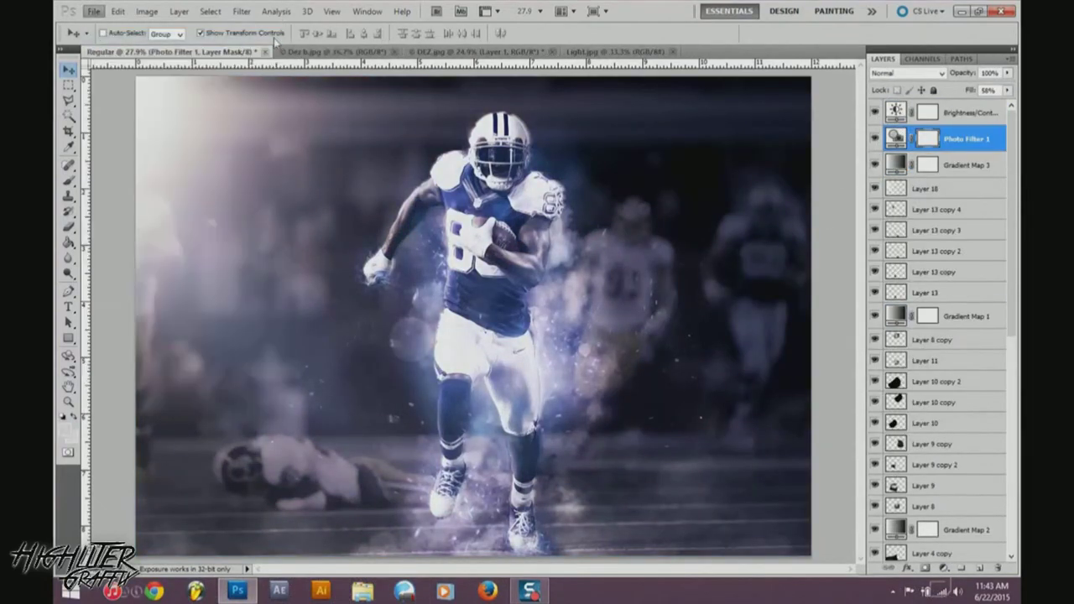
key(ctrl+o)
double_click(531, 137)
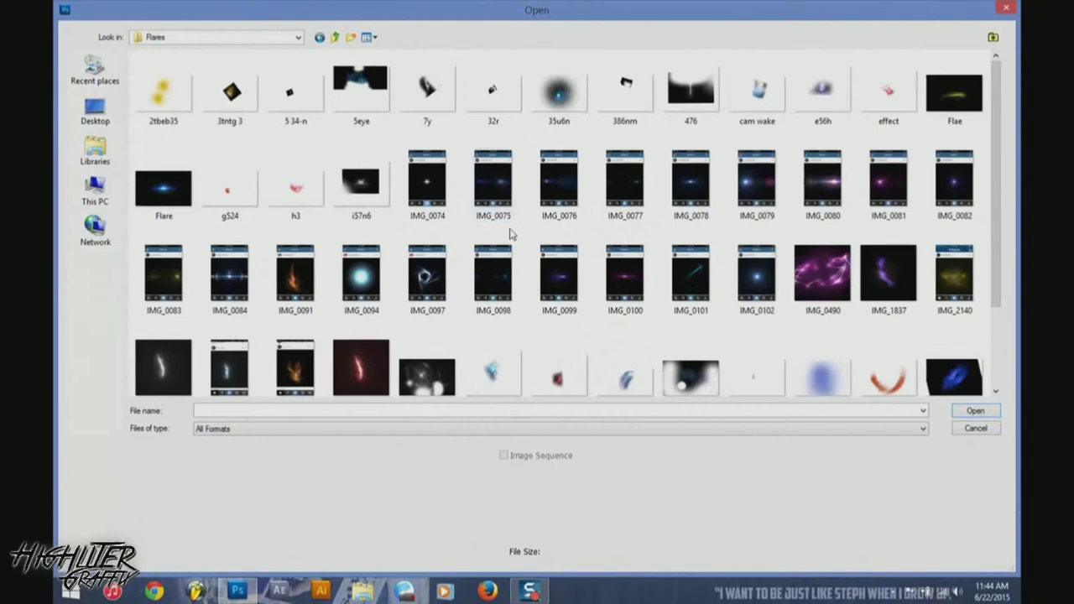
- Open four flare images from Flares and close the u0l.png document
click(493, 180)
scroll(510, 234, down, 1)
ctrl+click(363, 361)
ctrl+click(428, 265)
ctrl+click(362, 265)
click(973, 411)
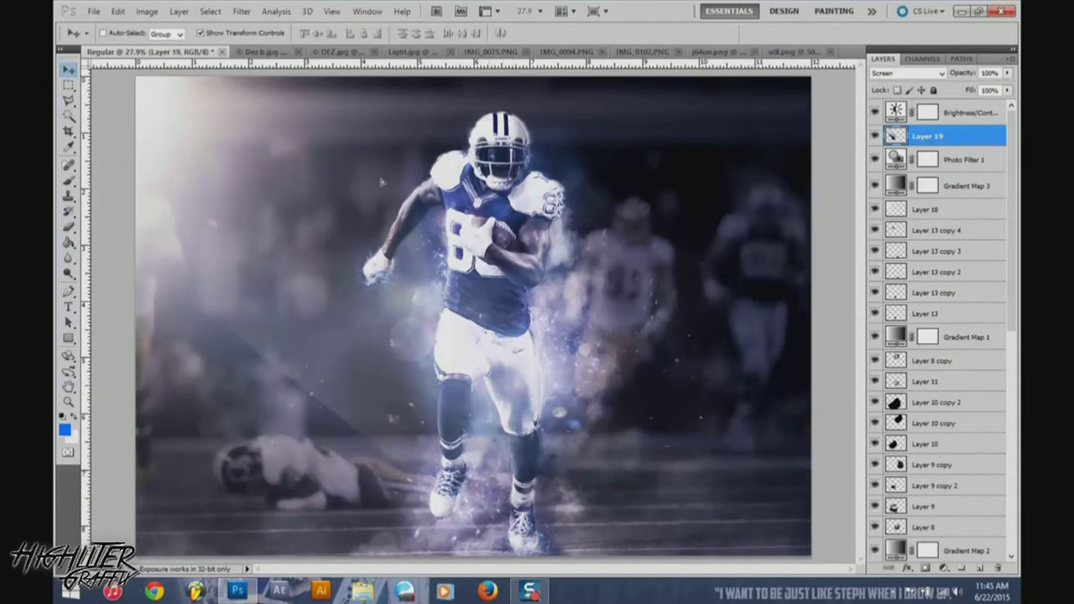
click(826, 52)
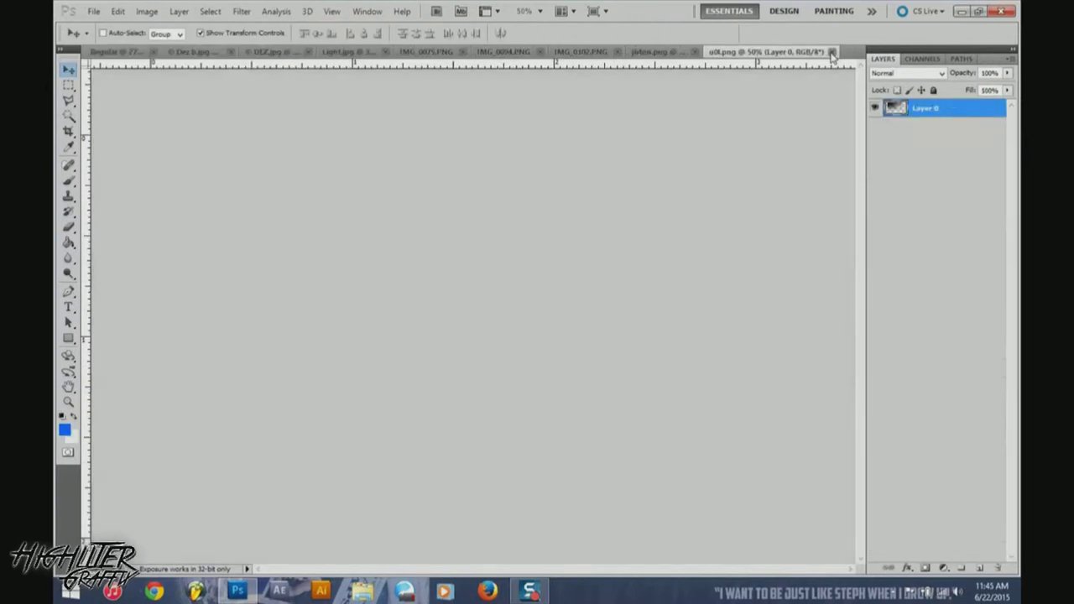
click(831, 52)
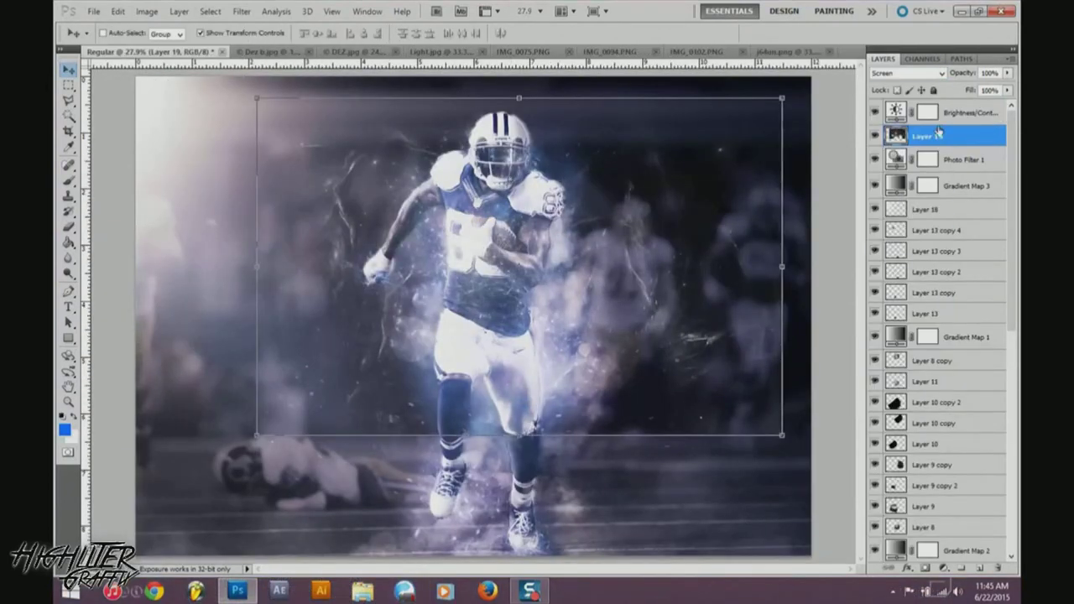
- Move flare Layer 19 below Dez copy and return to the Regular document
drag(937, 133, 931, 306)
key(b)
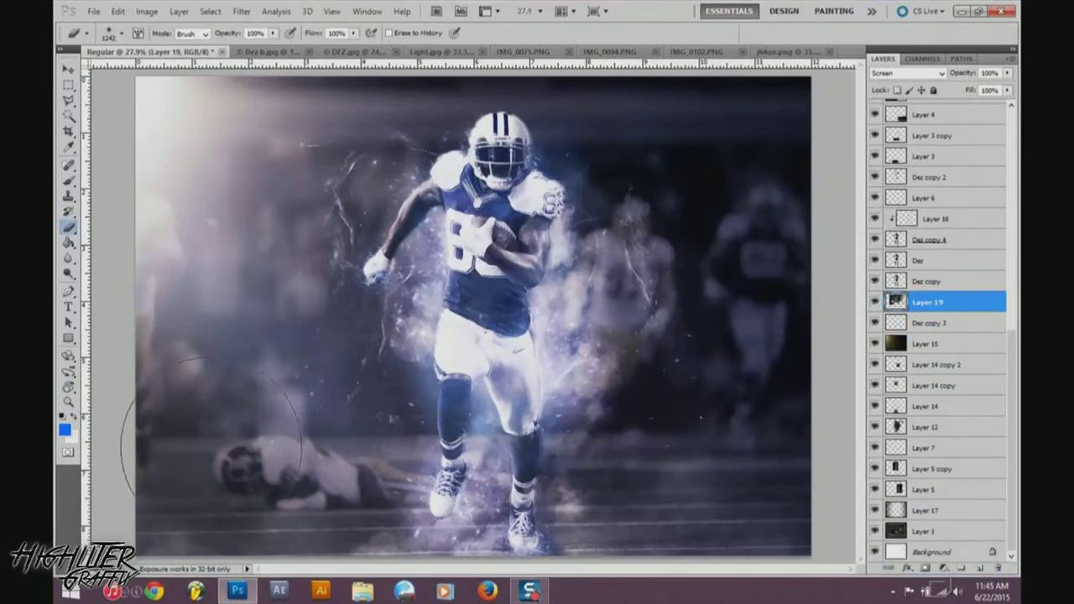
key(c)
click(768, 52)
click(151, 52)
- Position the Layer 19 flare near the helmet, rotated about -7.66°
key(ctrl+t)
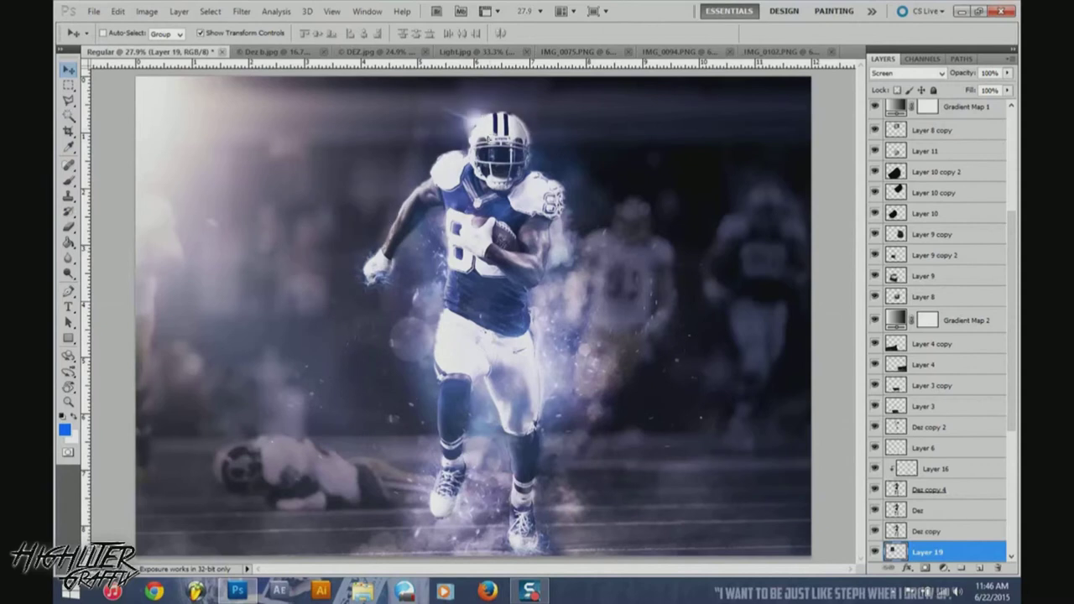
drag(344, 251, 470, 109)
drag(528, 80, 517, 87)
key(Return)
key(b)
click(115, 33)
- Bring the IMG_0102 glow in as Layer 20 over the chest, below Dez copy
click(896, 344)
click(931, 406)
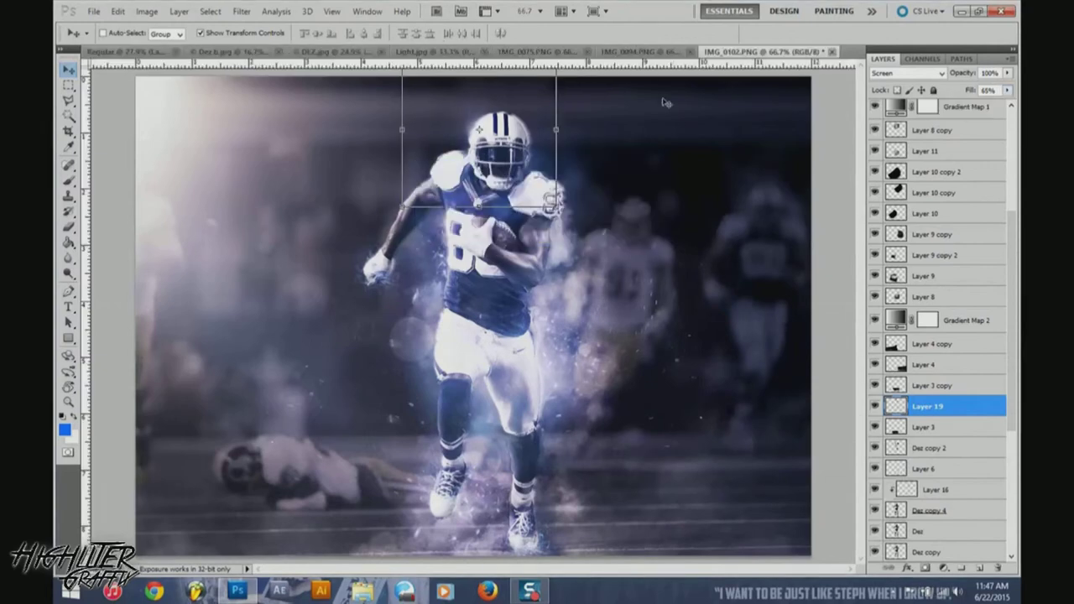
click(780, 52)
mouse_move(472, 343)
mouse_down()
mouse_move(406, 259)
mouse_move(485, 227)
mouse_up()
key(ctrl+t)
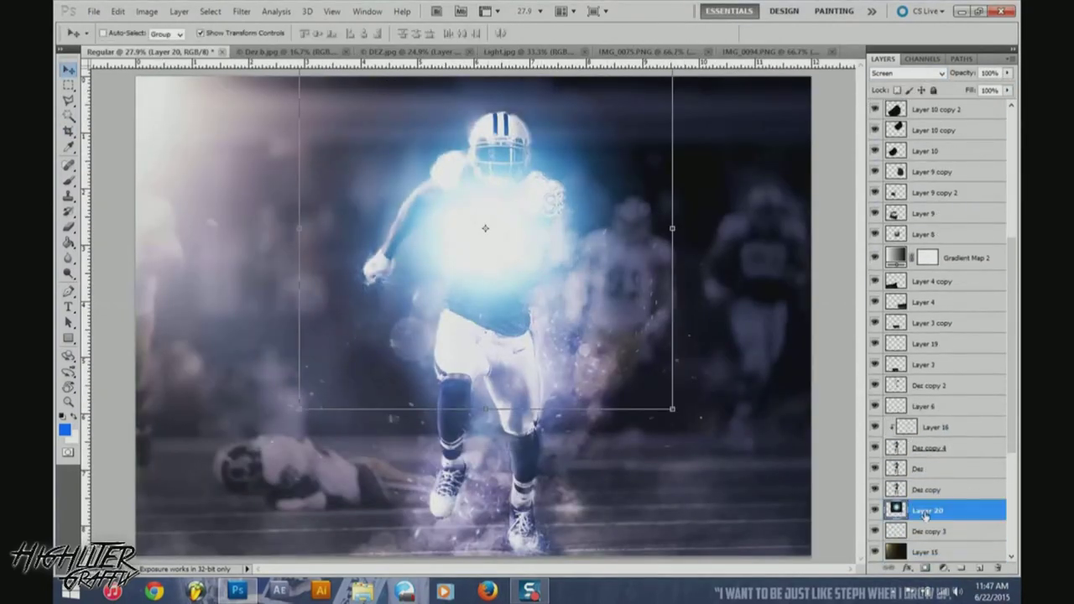
drag(982, 526, 964, 512)
- Select Dez copy 3 and set a black brush at 59% opacity
ctrl+click(537, 537)
key(b)
key(x)
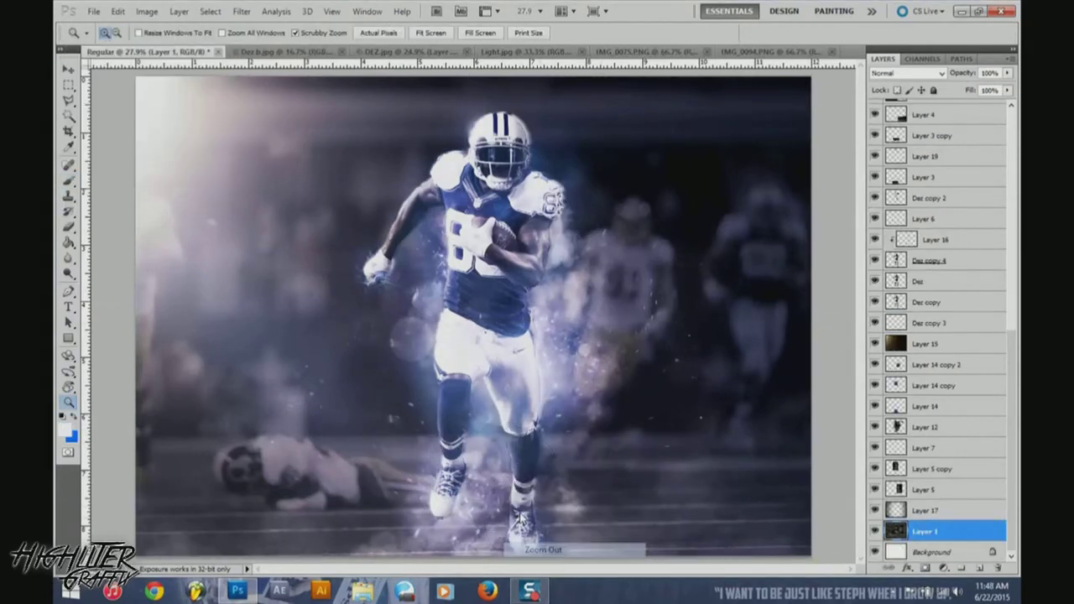
key(ctrl+minus)
key(ctrl+minus)
ctrl+click(453, 445)
drag(328, 33, 302, 51)
click(69, 434)
click(671, 139)
- Zoom back to 27.9% and bring the Light.jpg document forward
key(z)
key(ctrl+0)
key(v)
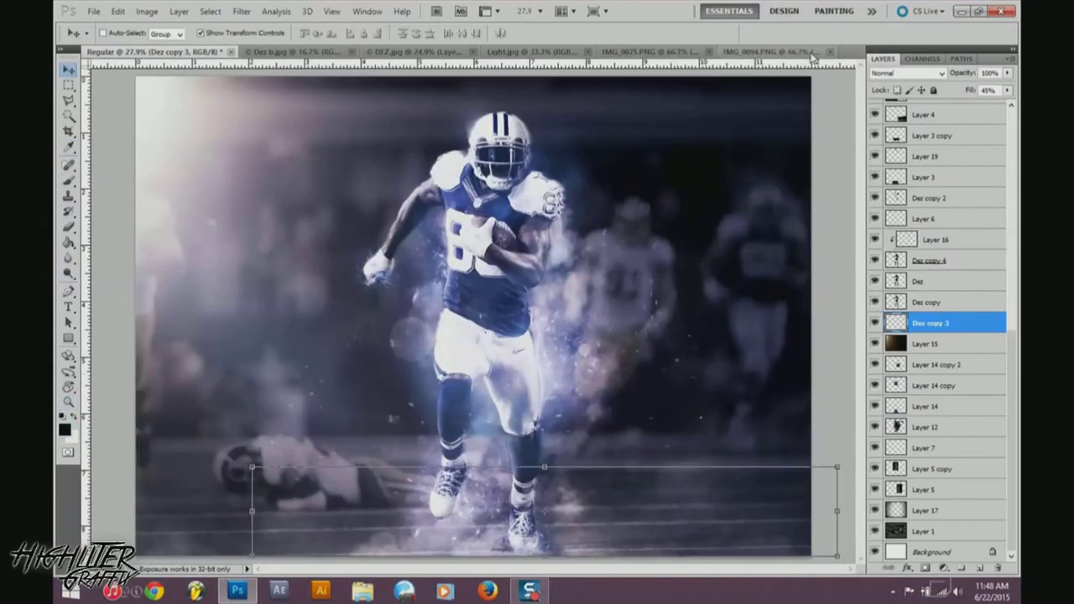
key(ctrl+Tab)
key(ctrl+Tab)
key(ctrl+Tab)
key(ctrl+Tab)
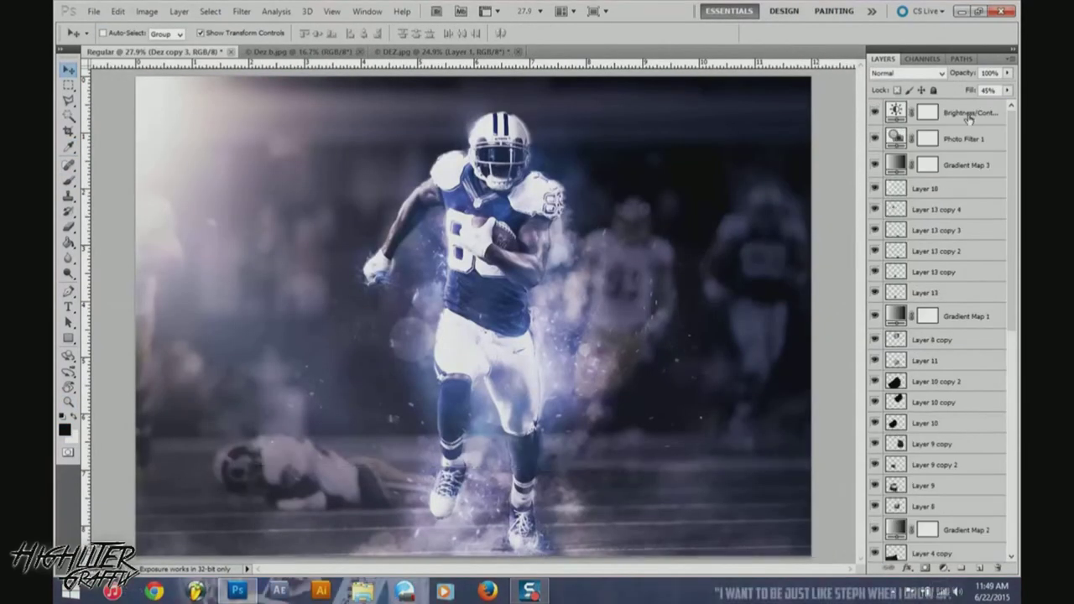
- Add a Channel Mixer adjustment layer, then delete it
click(943, 568)
click(918, 542)
click(940, 124)
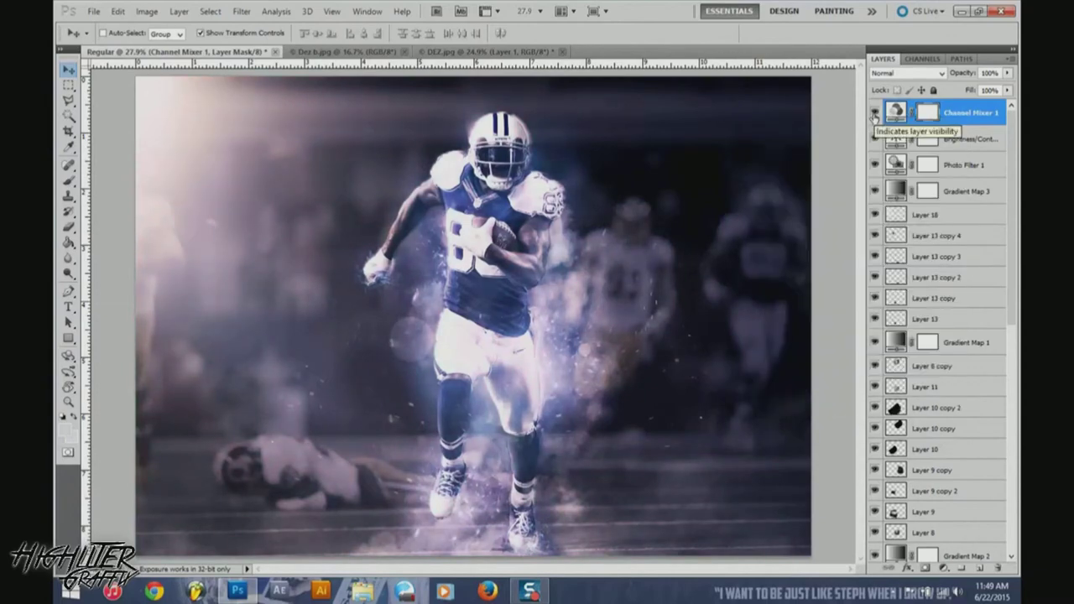
key(Delete)
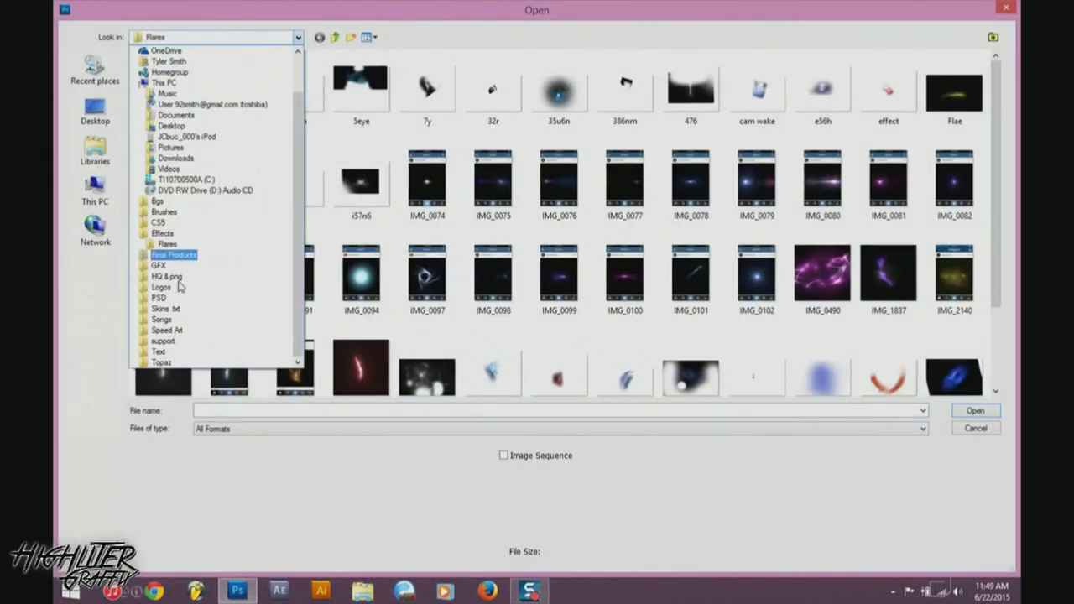